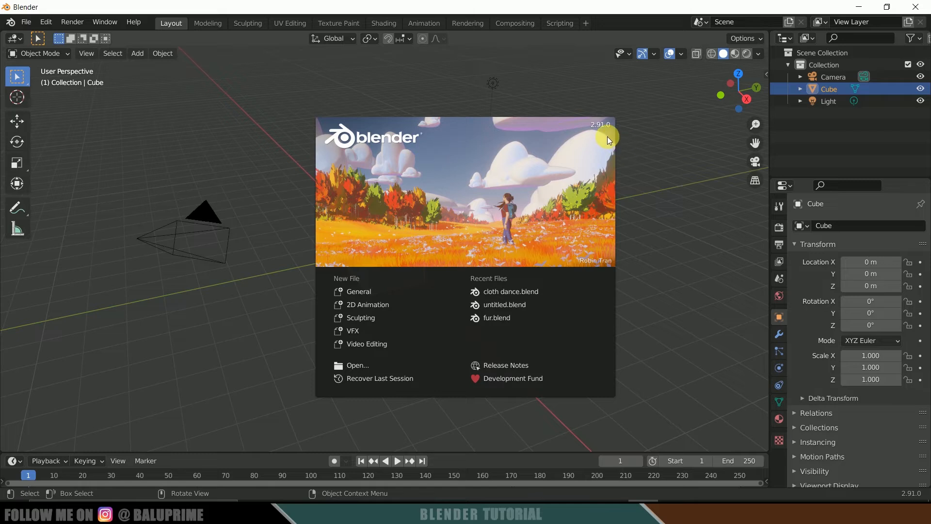
Step: Dismiss the splash screen and delete all default objects from the scene
click(428, 268)
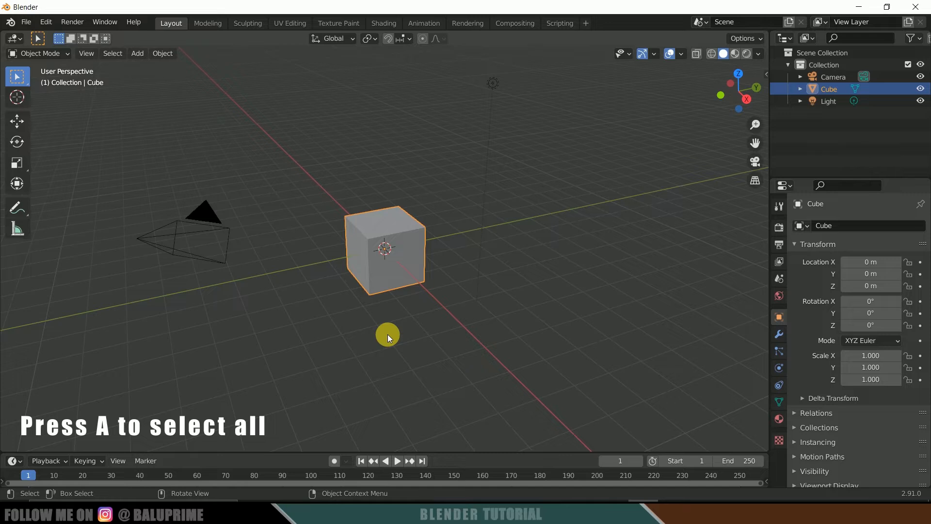
key(a)
key(Delete)
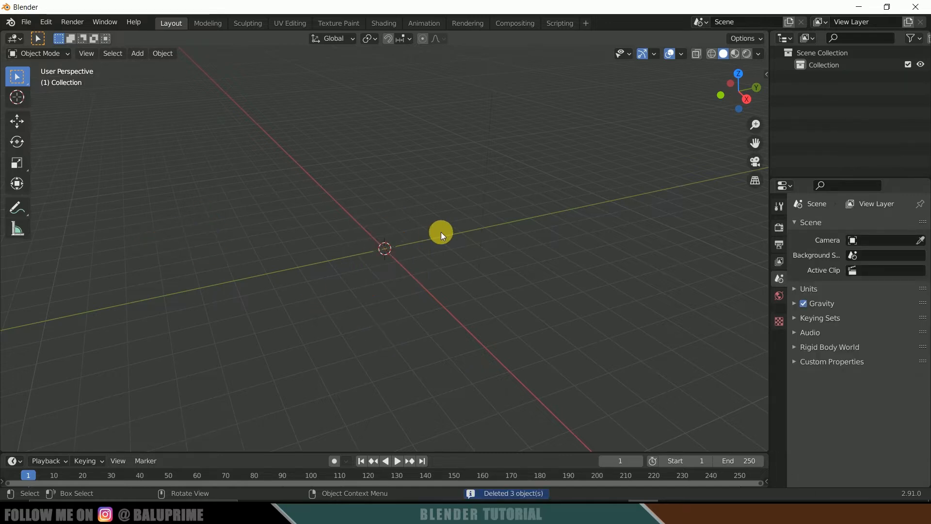
Step: Add a UV sphere and raise it along Z to about 2.17 m
click(138, 55)
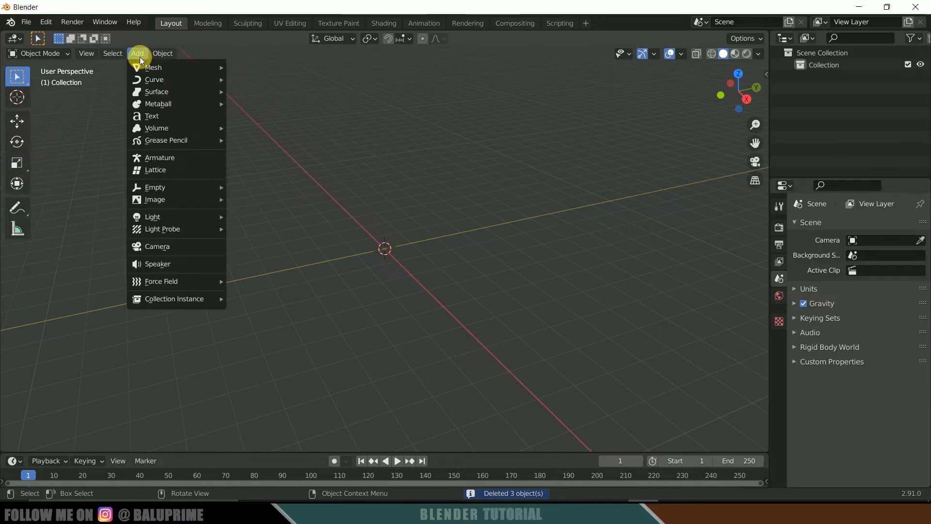
mouse_move(146, 68)
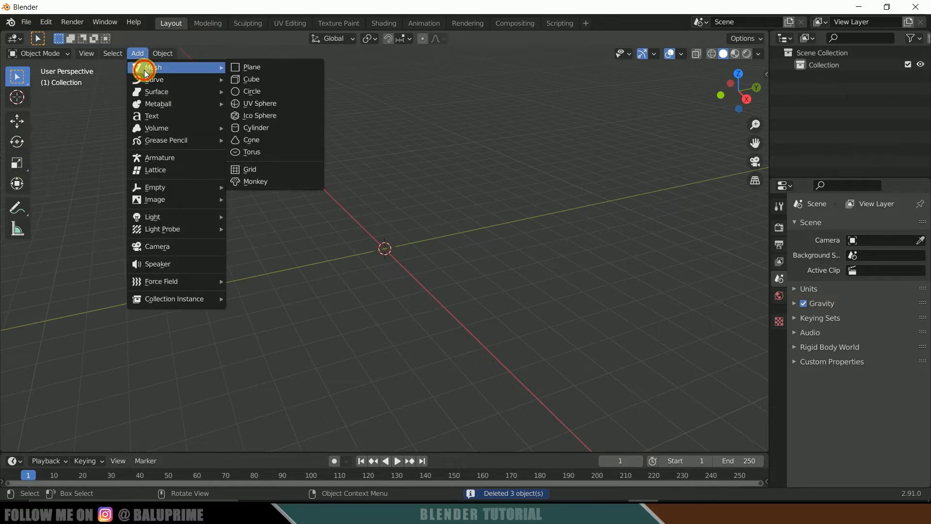
click(250, 104)
click(19, 130)
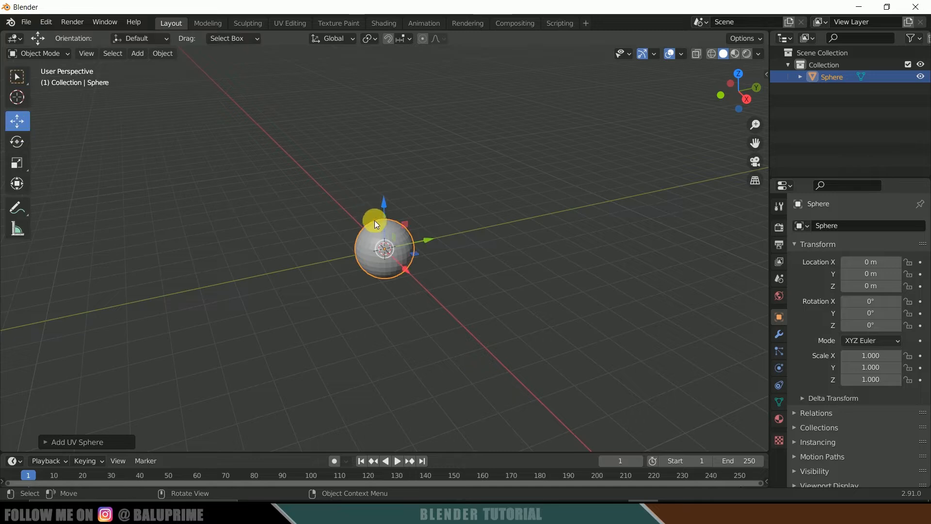
drag(380, 210, 392, 132)
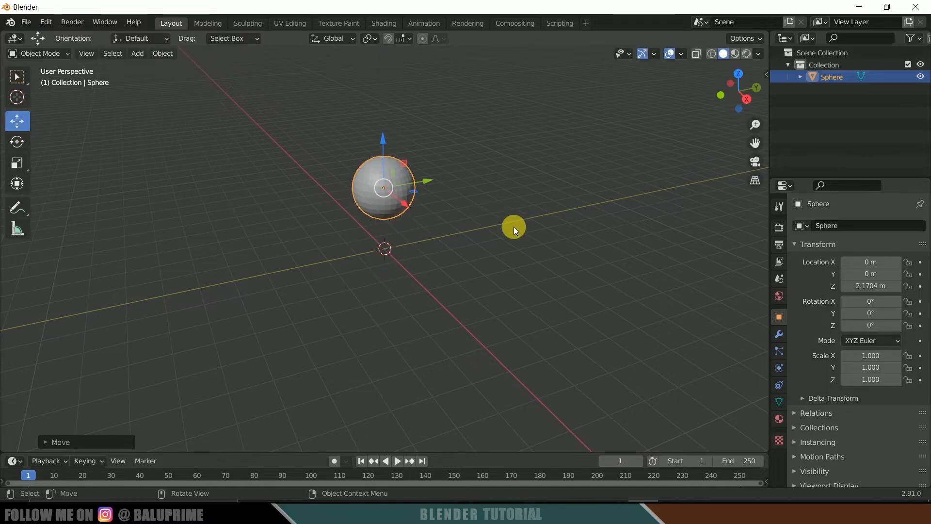
Step: Apply smooth shading to the sphere
right_click(365, 182)
click(339, 183)
middle_drag(517, 262, 481, 274)
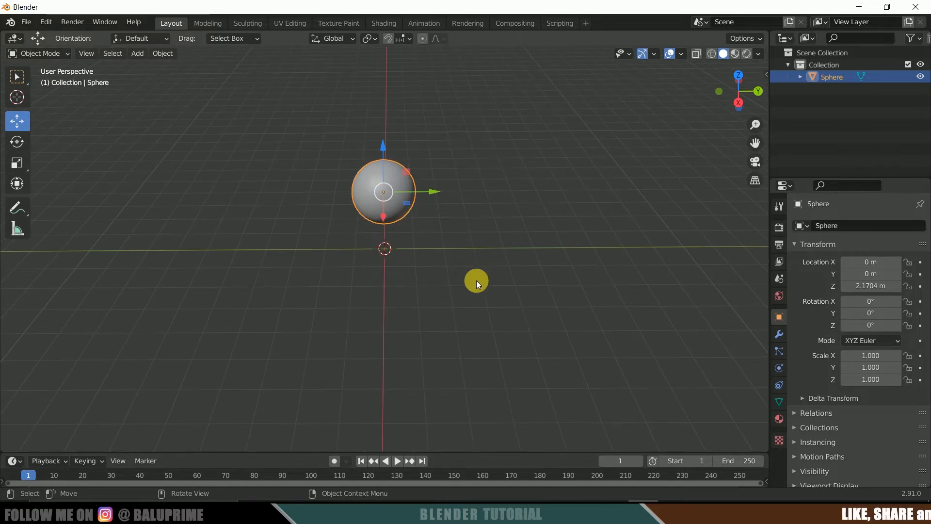
Step: Add a mesh plane at the origin and scale it up uniformly to about 4.63
click(138, 53)
mouse_move(144, 67)
click(263, 72)
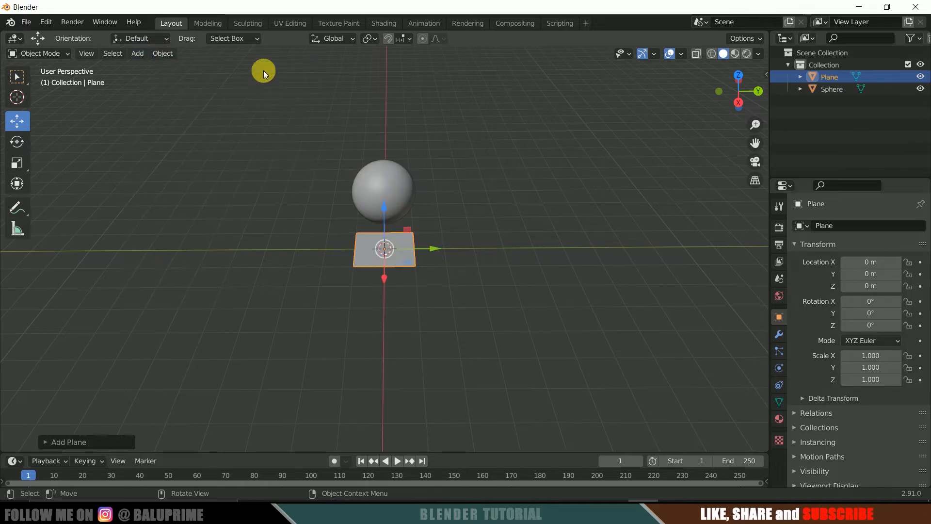
key(s)
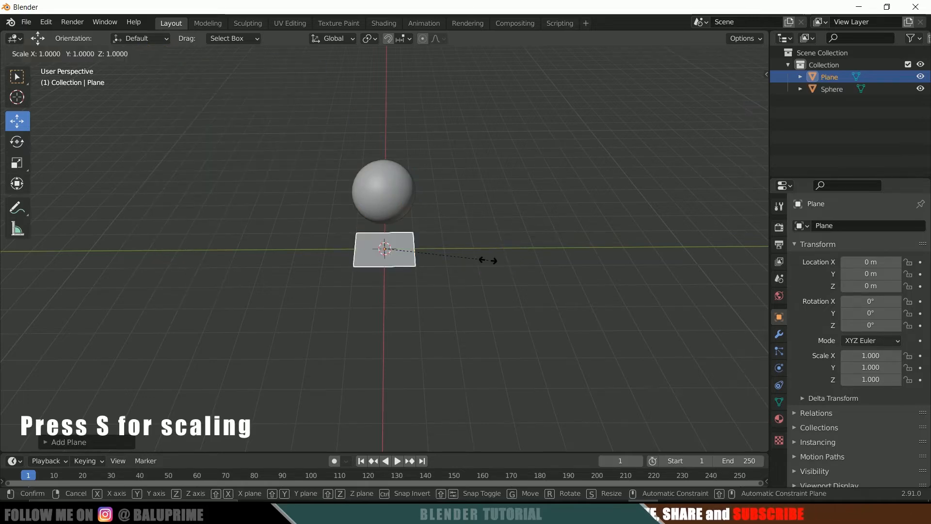
click(89, 281)
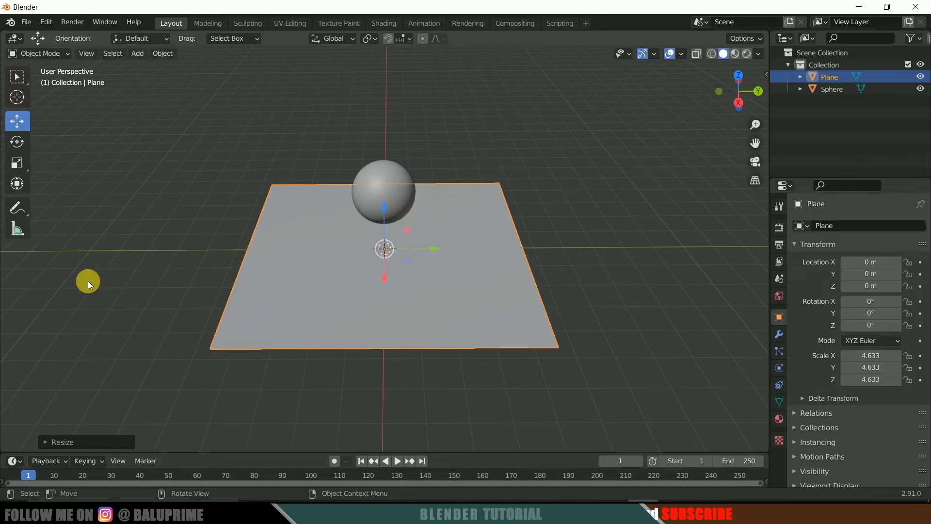
Step: Raise the plane above the sphere to about 3.65 m on the Z axis
drag(387, 212, 386, 105)
middle_drag(518, 322, 552, 315)
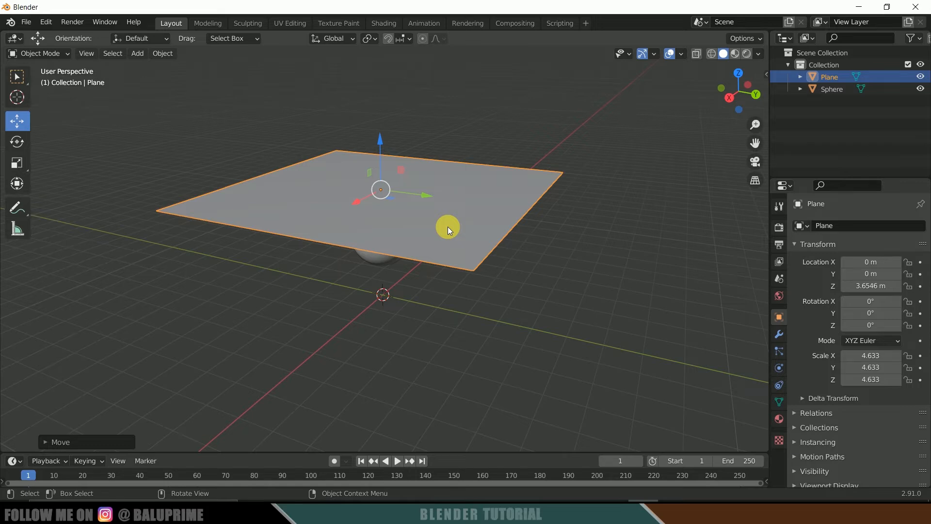
click(583, 237)
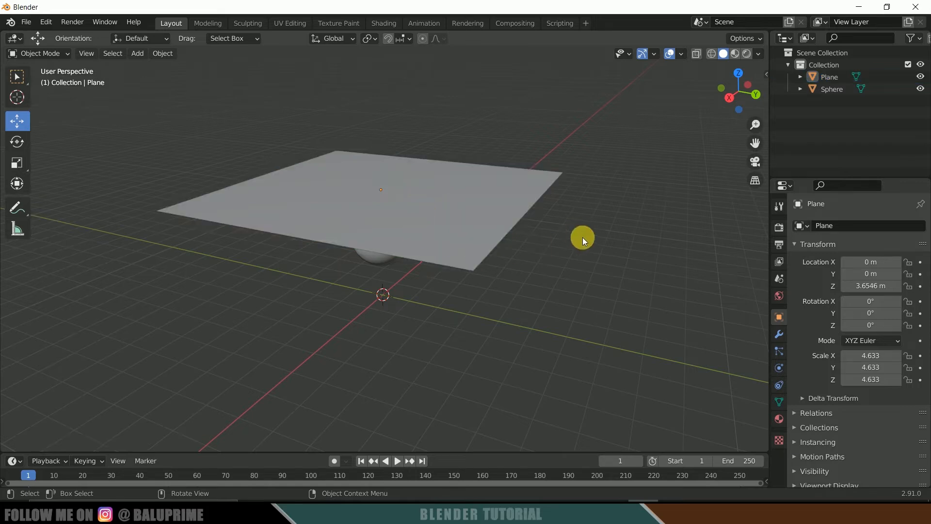
Step: Subdivide the plane's mesh with 100 cuts in Edit Mode and return to Object Mode
click(491, 216)
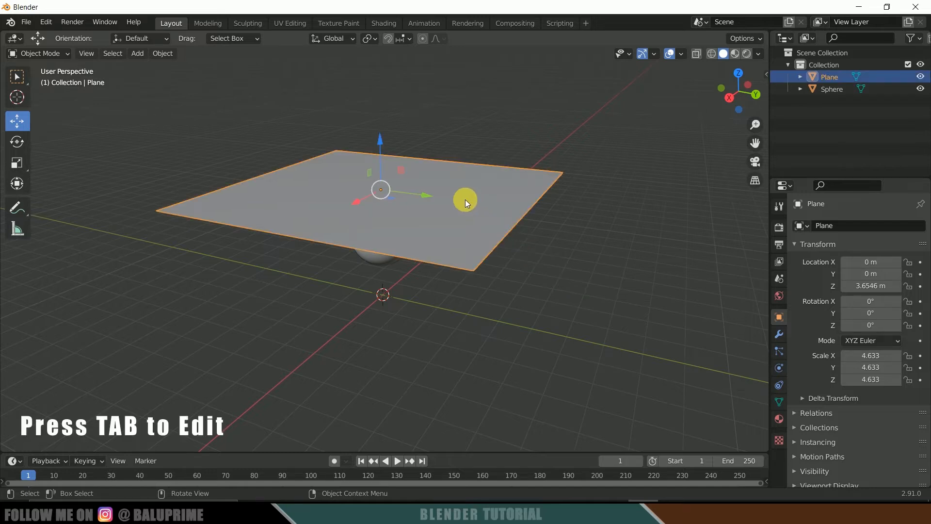
key(Tab)
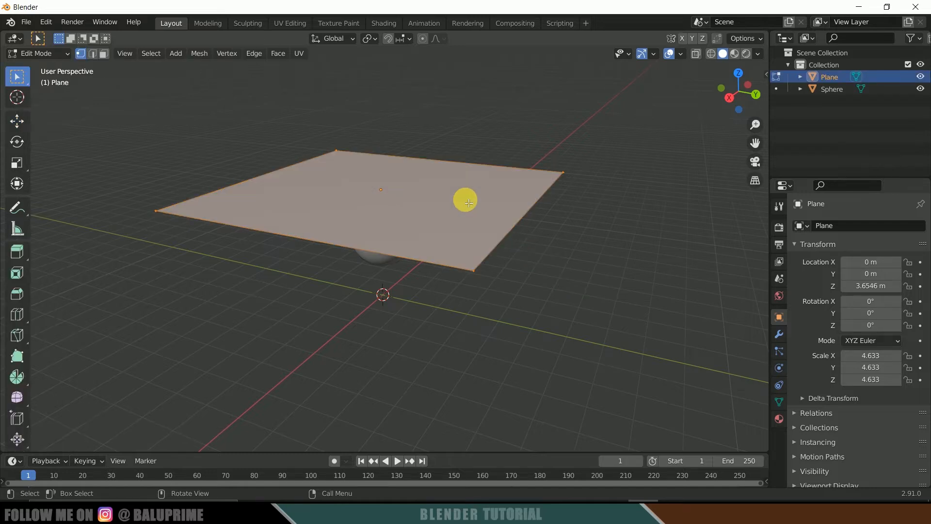
right_click(460, 193)
click(460, 193)
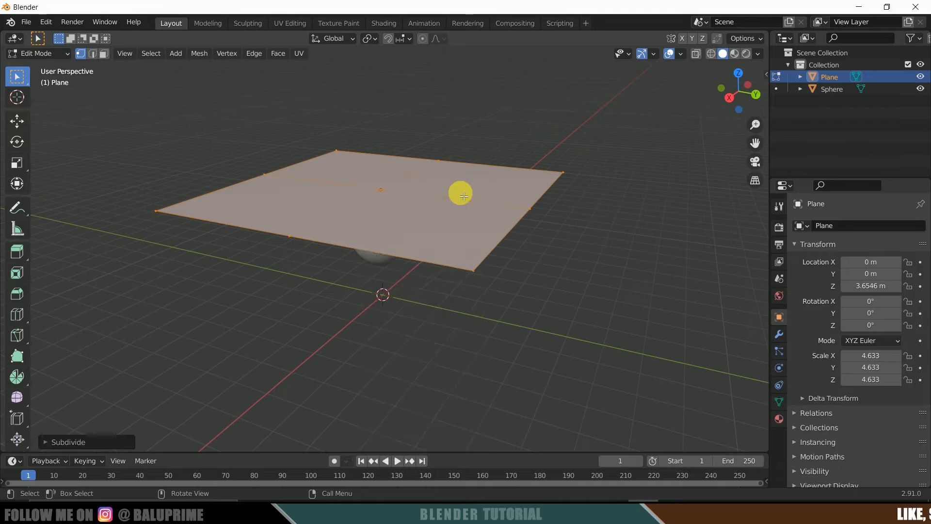
click(49, 442)
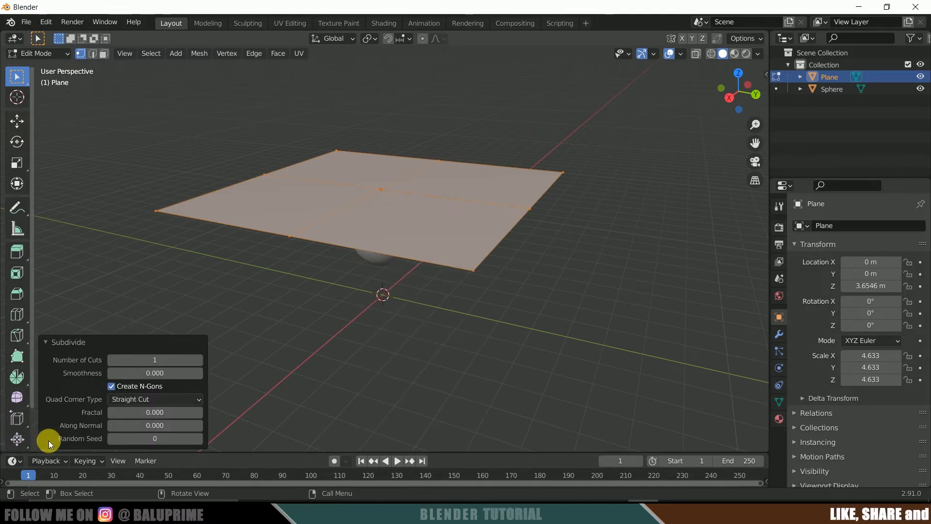
click(138, 363)
text(100)
key(Return)
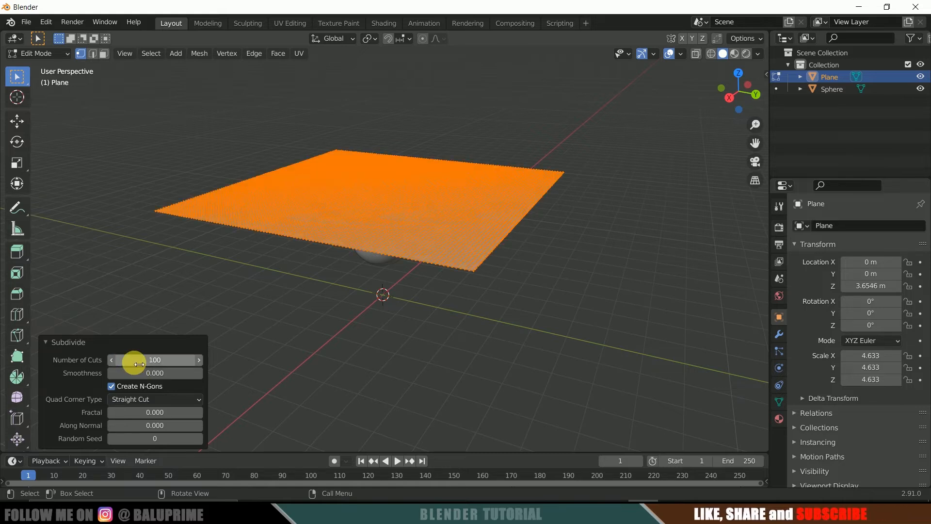
key(Tab)
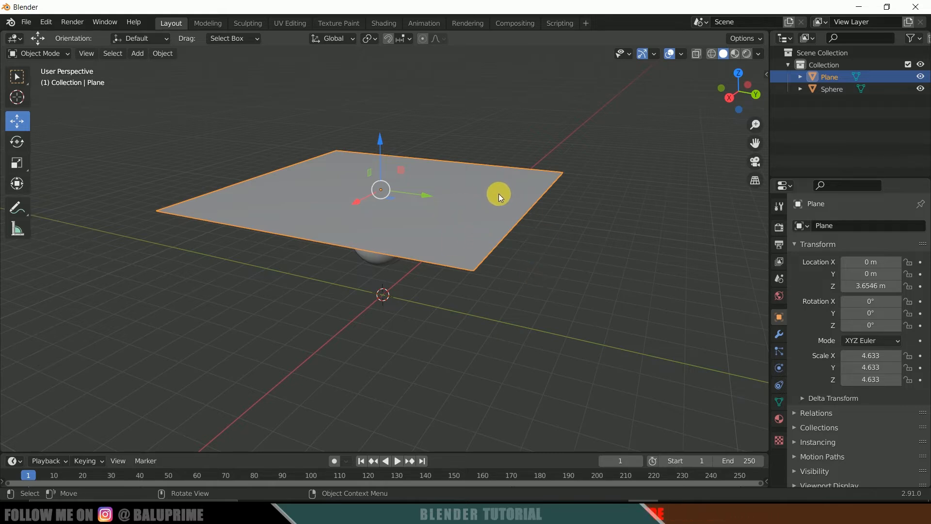
Step: Enable Cloth physics on the subdivided plane
click(546, 232)
click(490, 210)
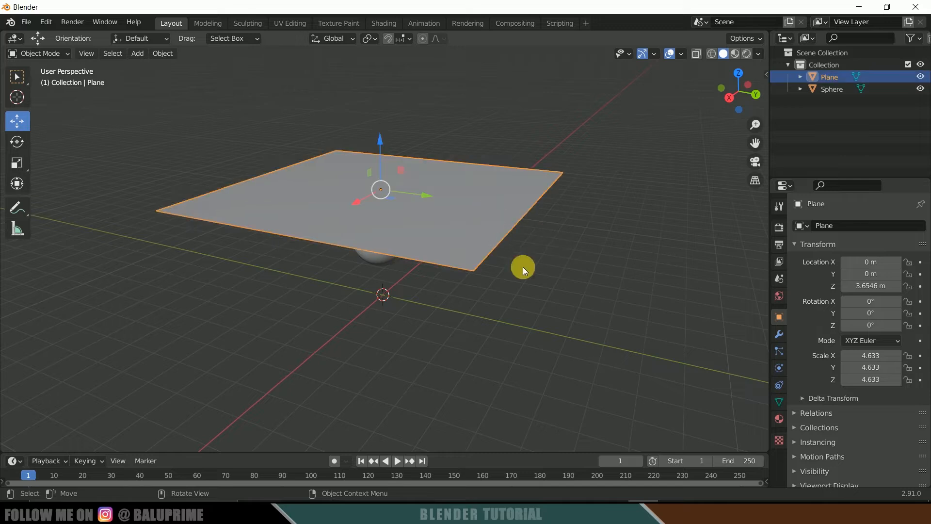
click(779, 370)
click(862, 268)
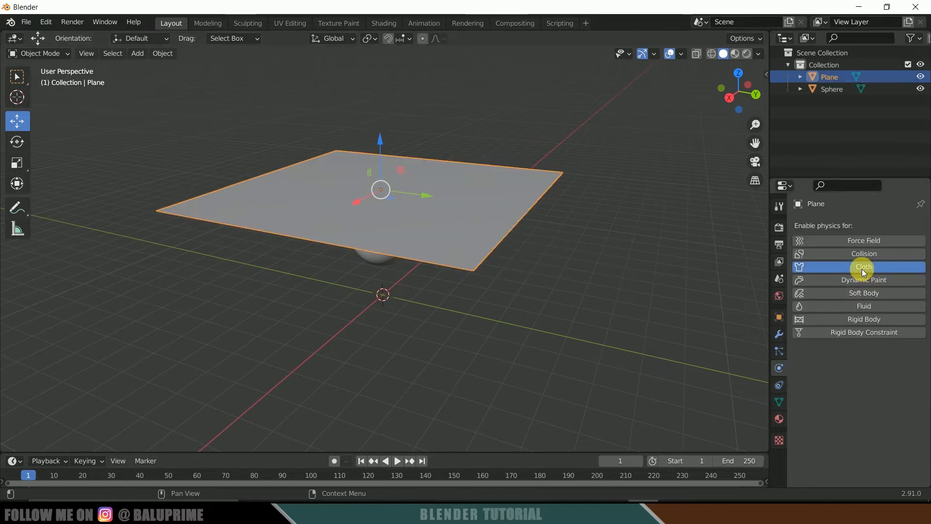
Step: Play the simulation to check how the cloth plane behaves around the sphere, and return to the first frame
click(397, 460)
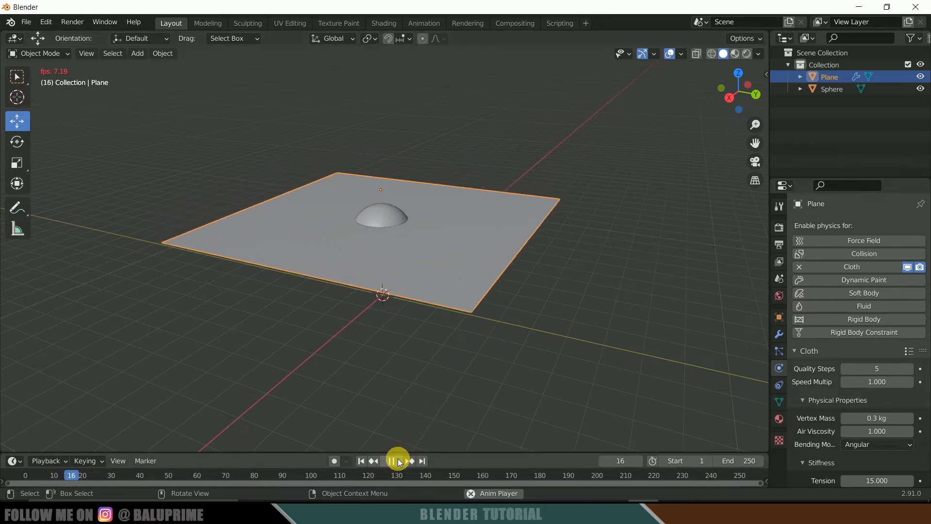
click(398, 460)
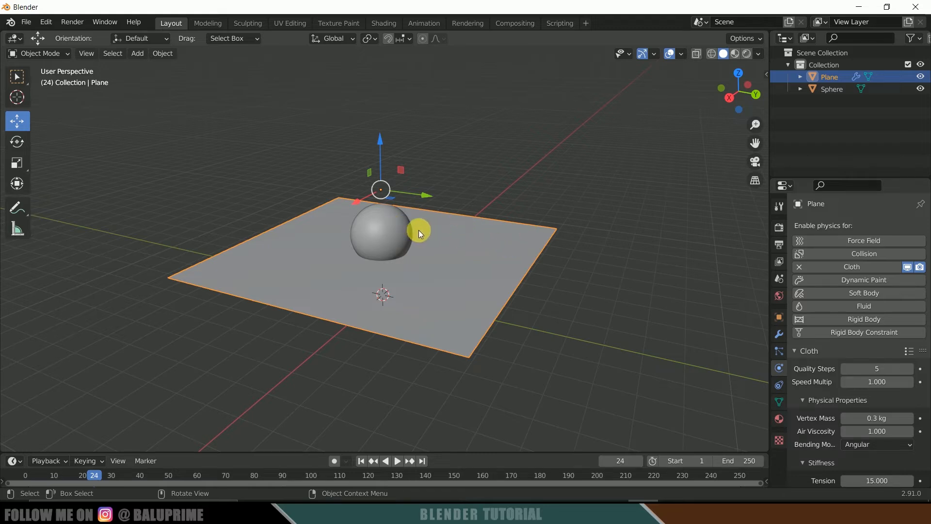
click(402, 231)
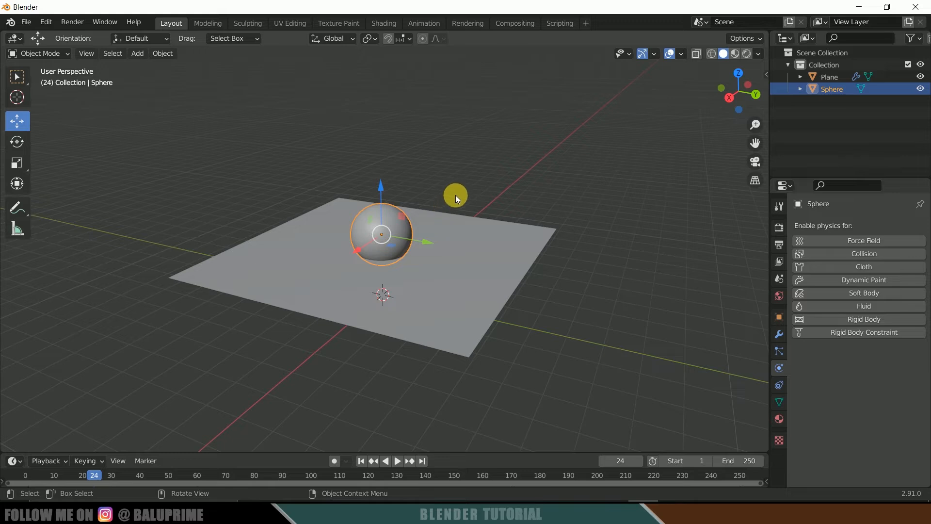
click(487, 195)
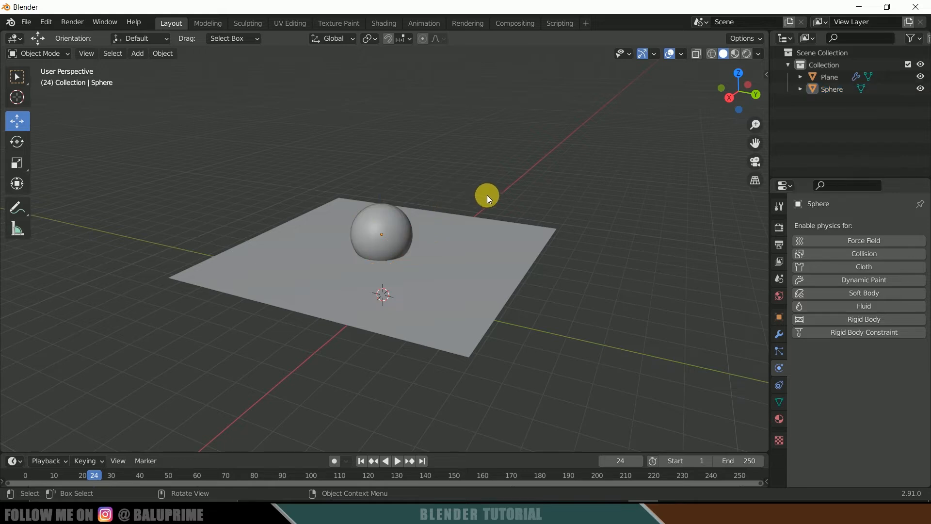
click(363, 461)
Step: Enable Collision physics on the sphere beneath the cloth
middle_drag(449, 353, 386, 235)
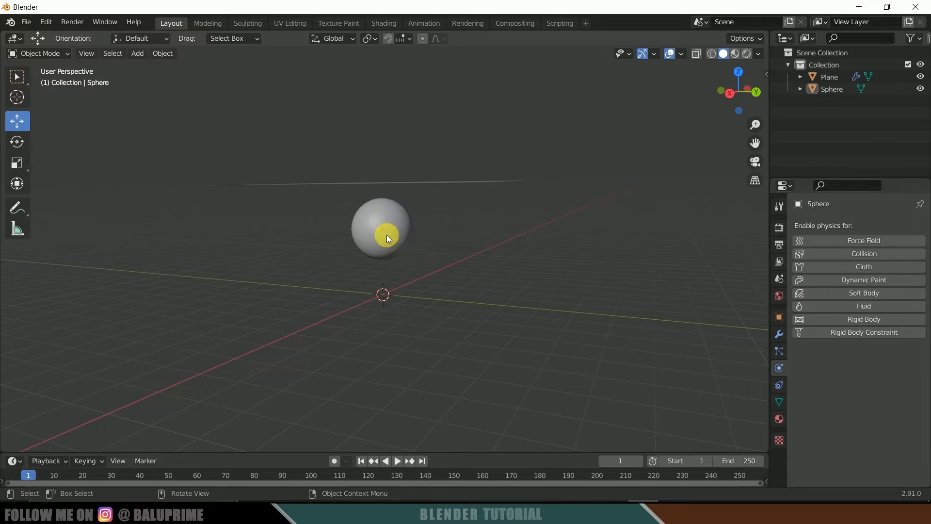
click(386, 235)
middle_drag(432, 272, 534, 319)
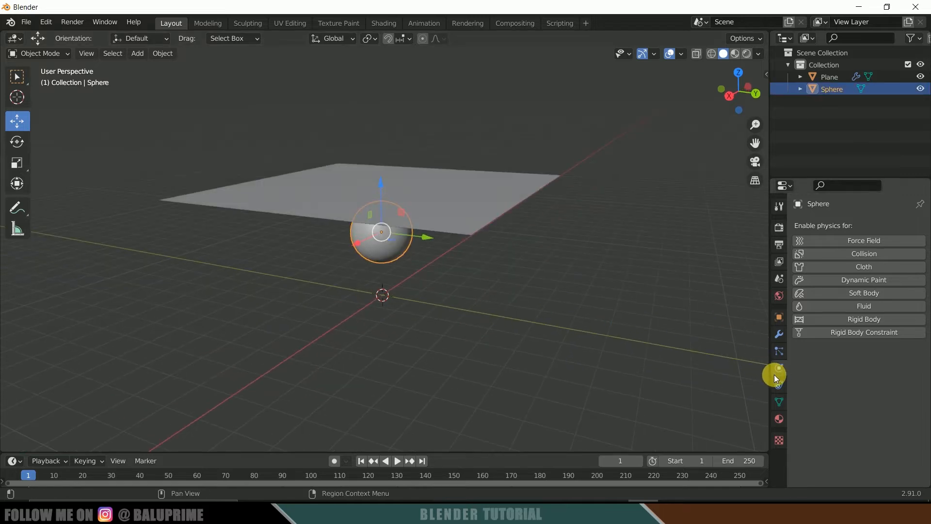
click(861, 255)
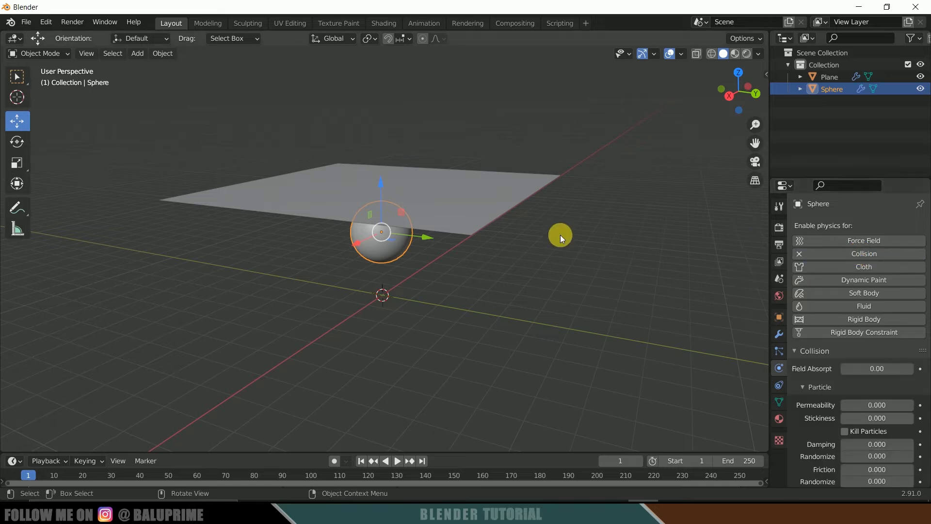
Step: Play the simulation with the sphere's collision, inspect the draped cloth up close, and return to the first frame
click(398, 460)
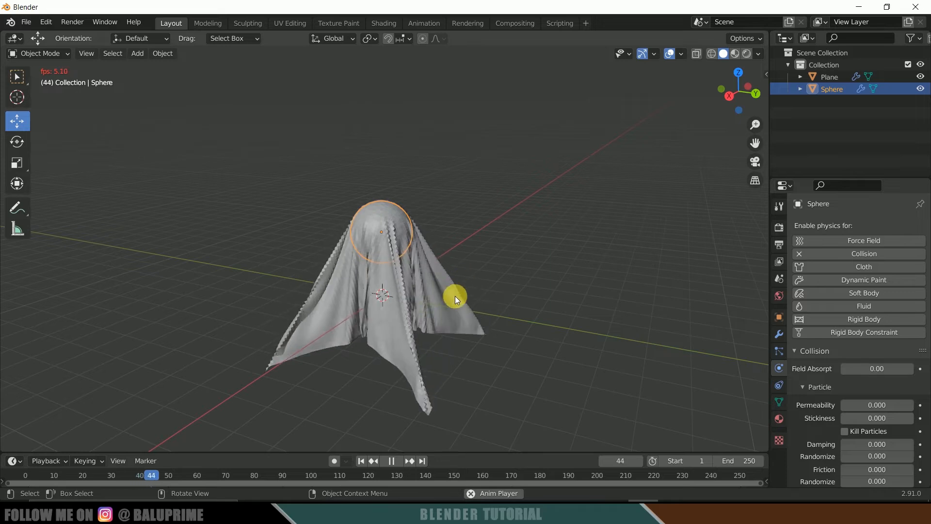
click(394, 461)
middle_drag(442, 385, 403, 365)
scroll(461, 371, up, 3)
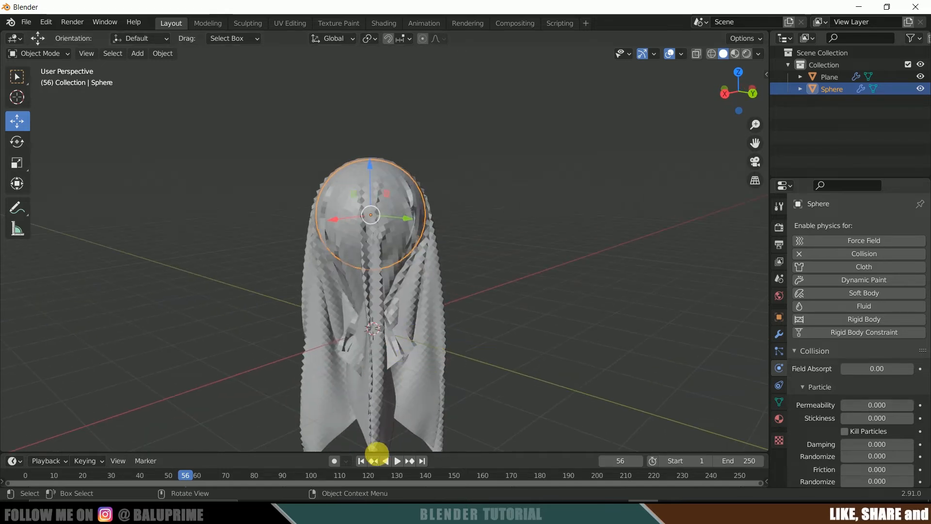
click(361, 460)
scroll(490, 389, down, 5)
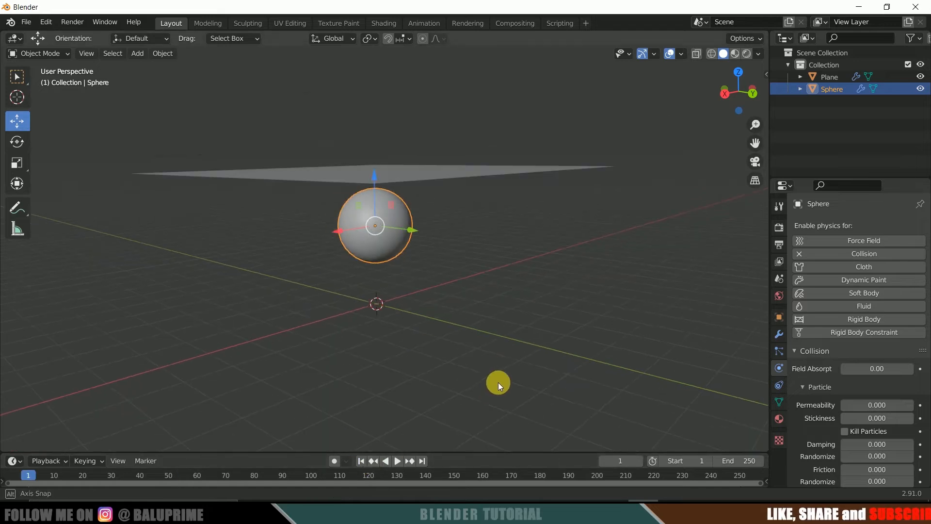
Step: Enable Self Collisions in the cloth plane's collision settings
click(488, 194)
scroll(525, 276, up, 1)
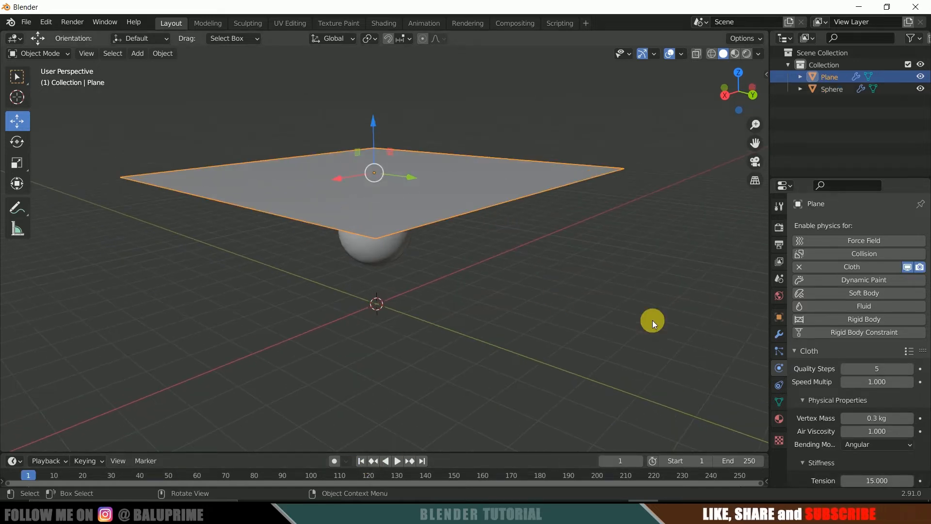
scroll(811, 416, down, 15)
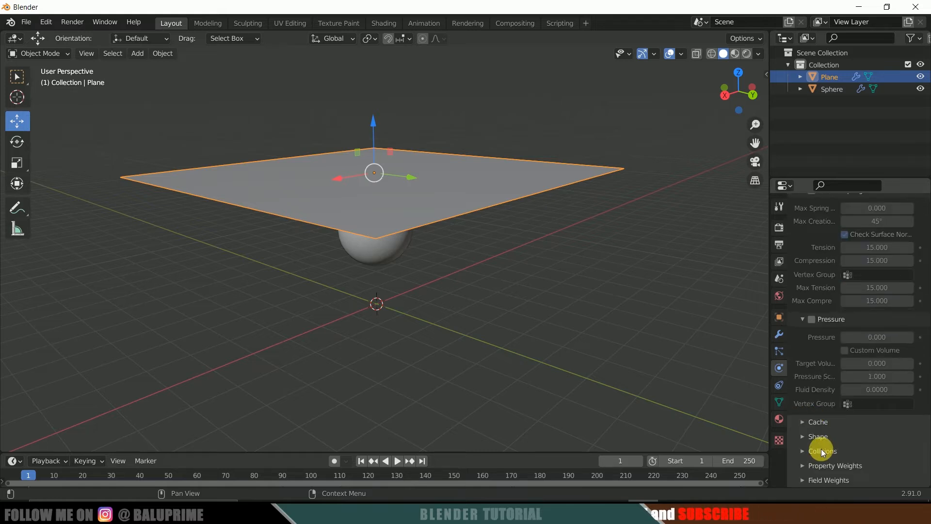
click(806, 450)
scroll(806, 450, down, 5)
scroll(806, 450, down, 3)
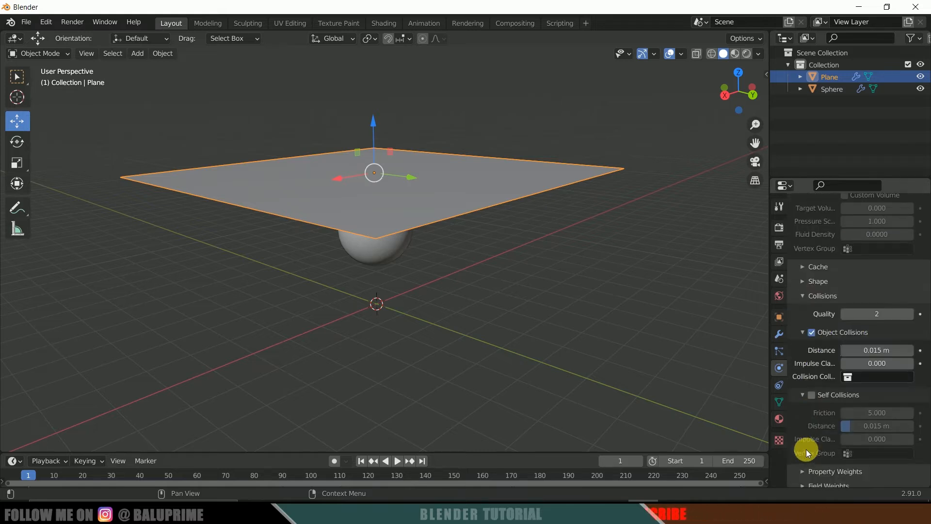
click(812, 395)
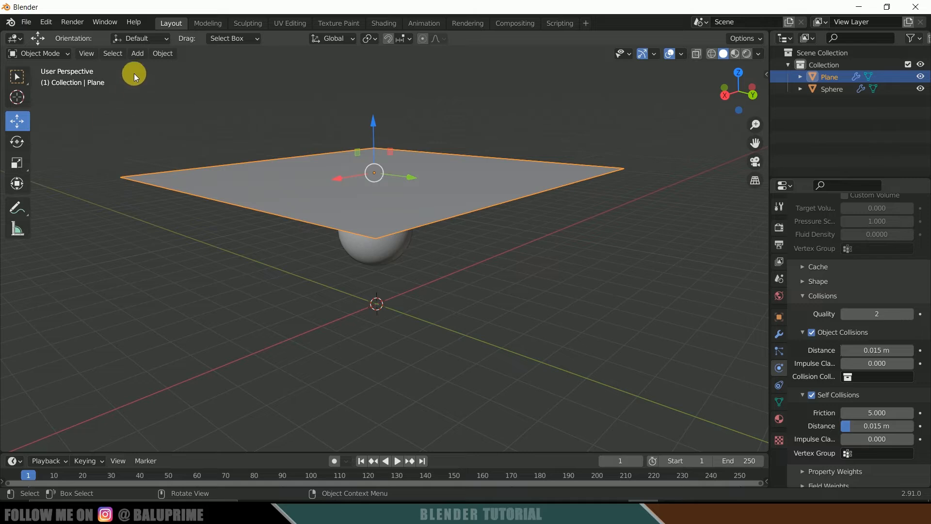
Step: Add a second 2 m mesh plane at the world origin beneath the sphere
click(136, 57)
mouse_move(226, 72)
click(262, 71)
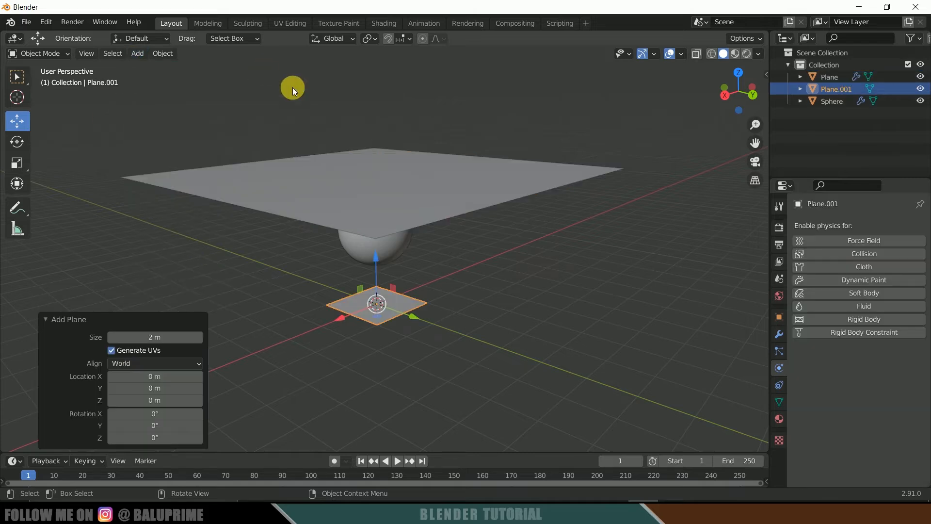
Step: Scale the new ground plane up by about 8.7 and enable Collision physics on it
key(s)
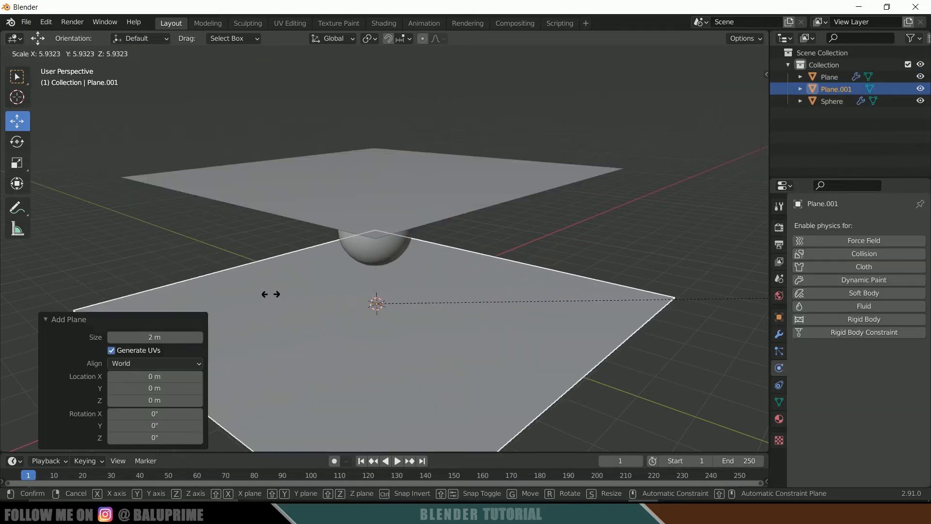
click(580, 327)
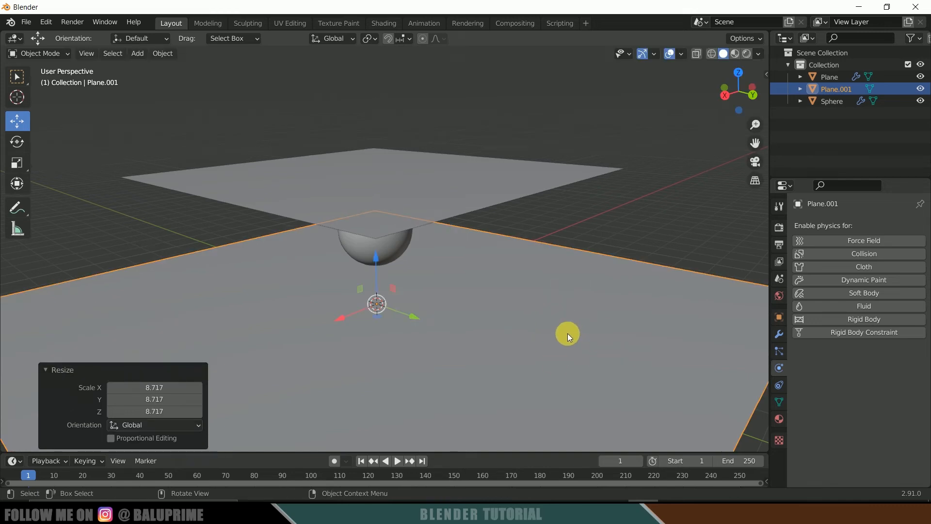
click(631, 252)
click(600, 286)
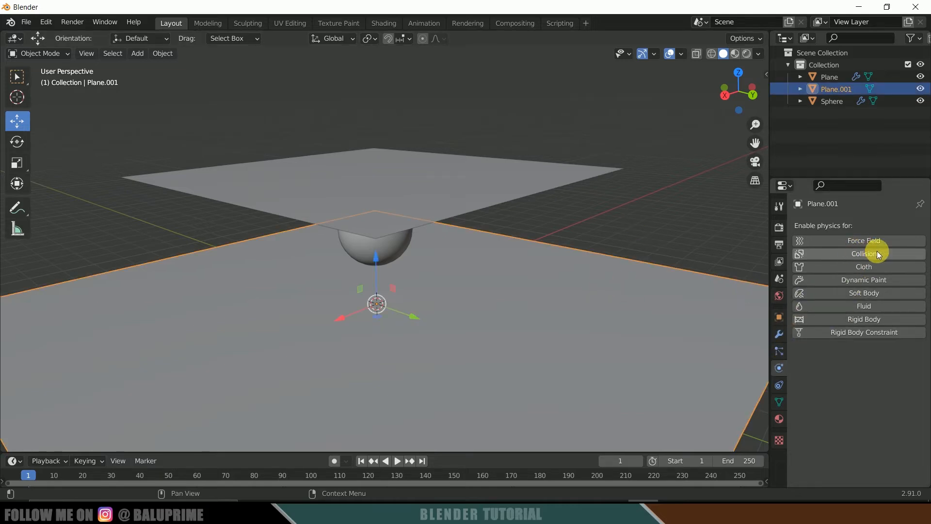
click(862, 254)
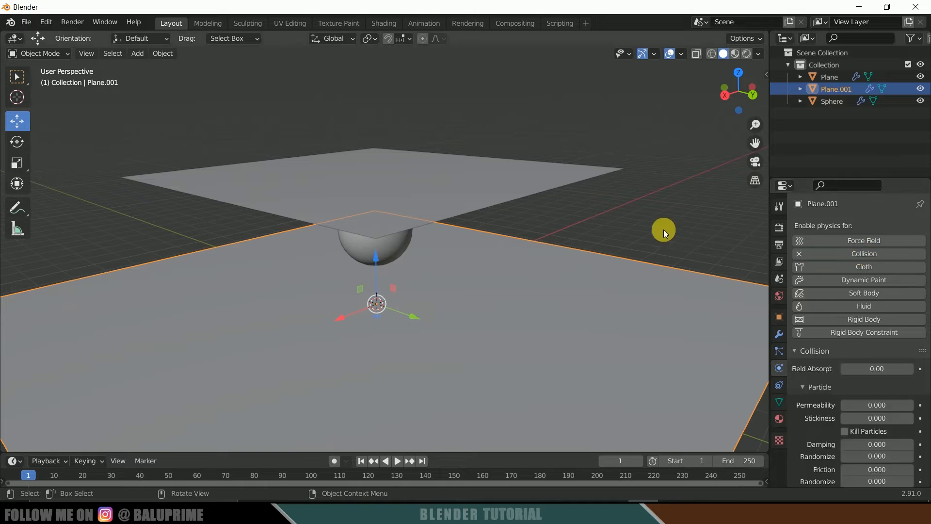
Step: Play the simulation with the ground plane's collision, pause it around frame 68 and inspect the draped cloth
click(398, 461)
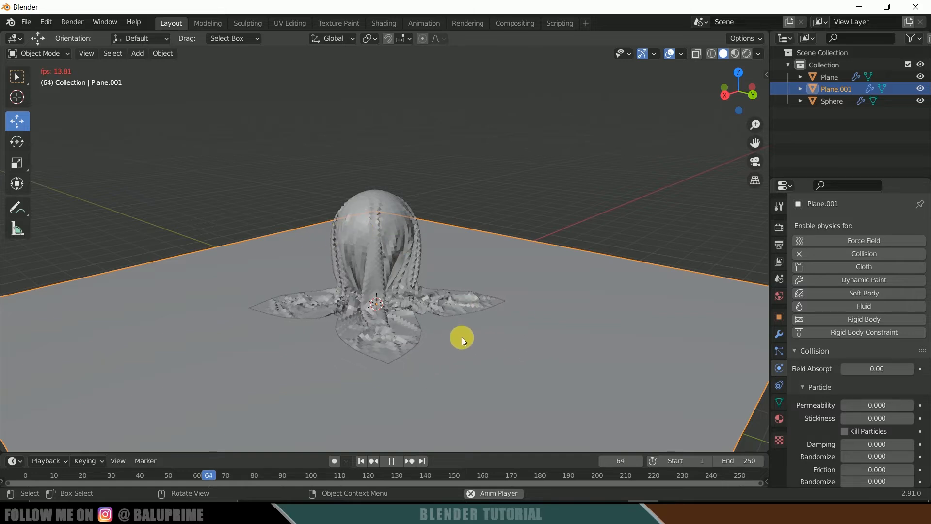
click(392, 460)
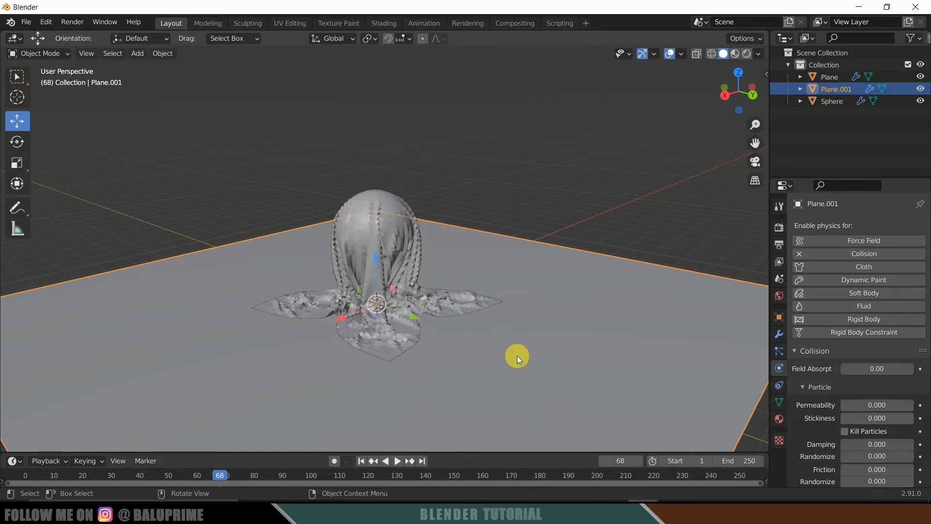
scroll(499, 310, up, 2)
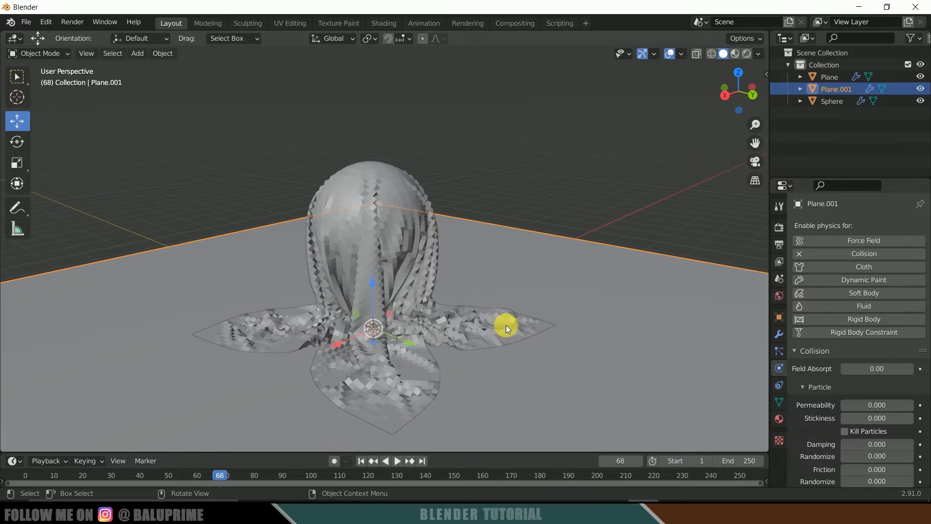
middle_drag(505, 325, 544, 329)
Step: Shade the cloth plane smooth and return the timeline to the first frame
click(423, 272)
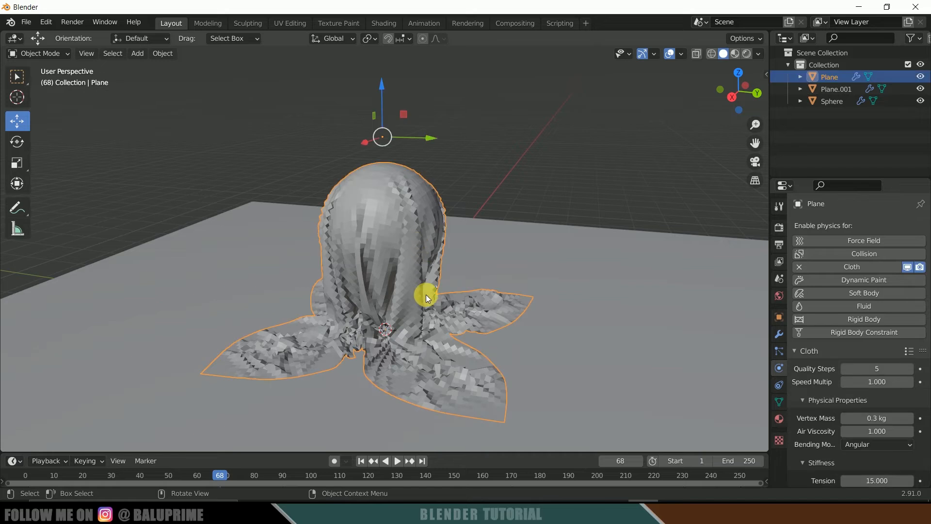
right_click(381, 230)
click(338, 229)
middle_drag(346, 250, 523, 347)
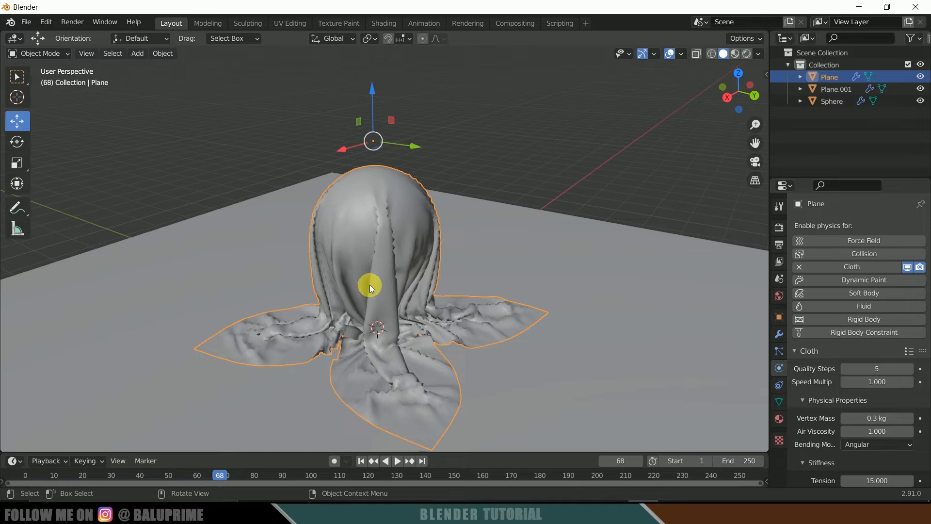
click(361, 460)
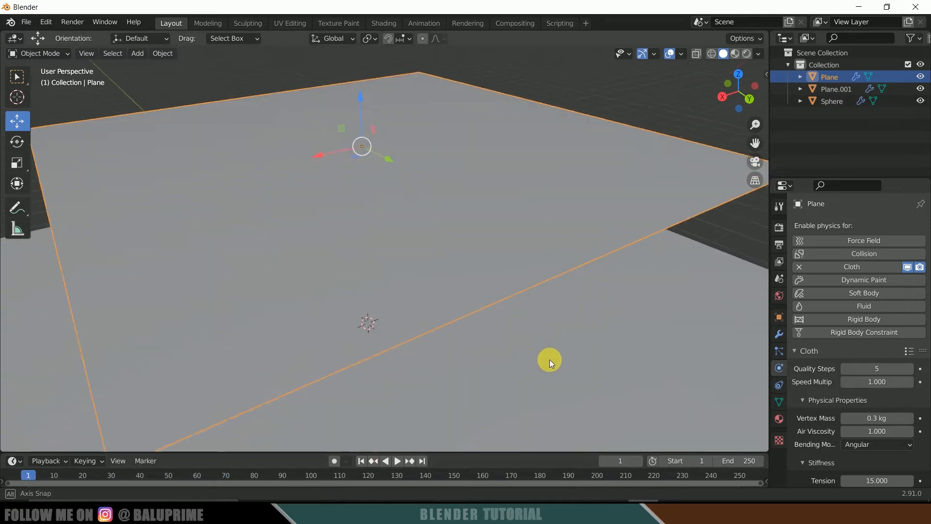
Step: Add a Wind force field at the world origin
middle_drag(551, 352, 496, 257)
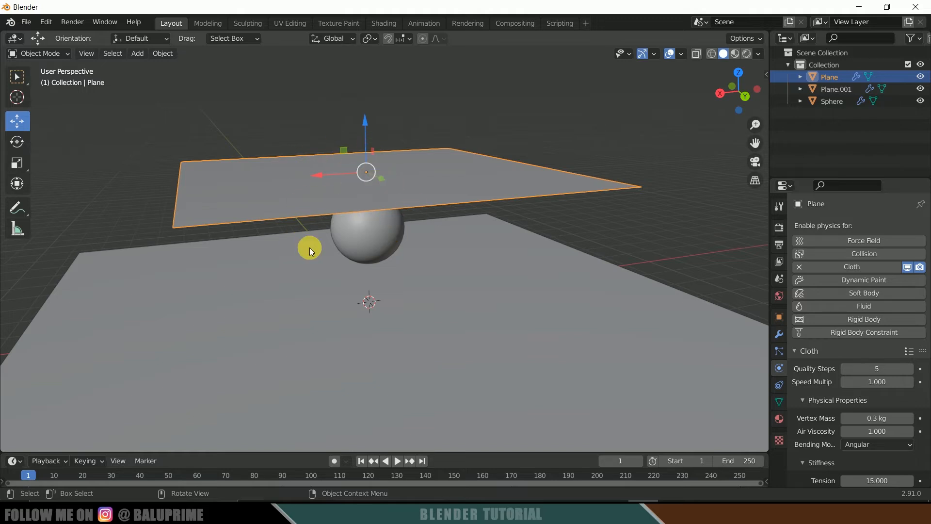
click(138, 55)
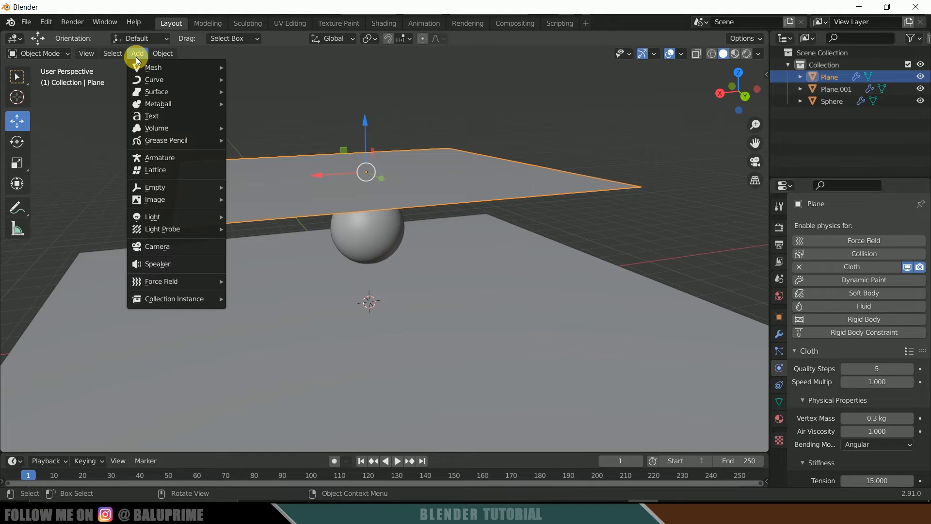
mouse_move(156, 282)
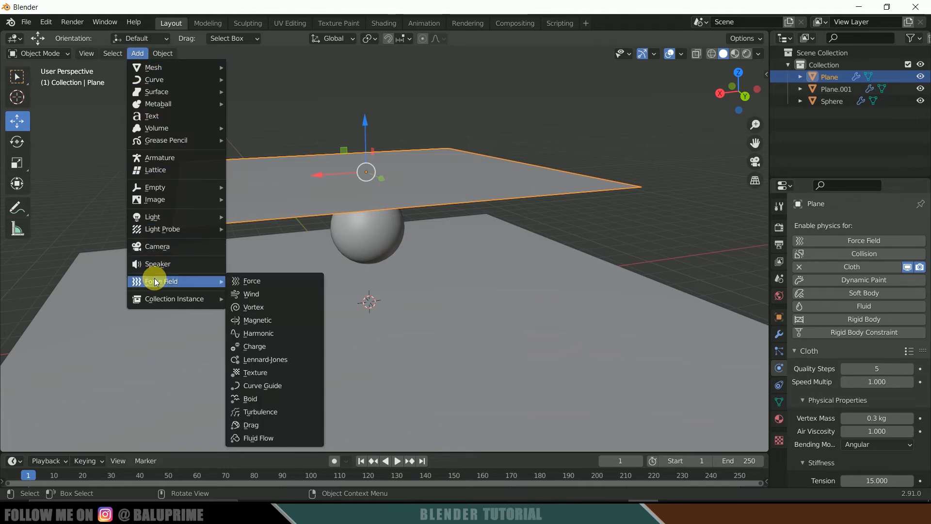
click(250, 294)
Step: Move the wind force field about 4.5 m along X and about -3.5 m along Y
middle_drag(254, 292, 320, 339)
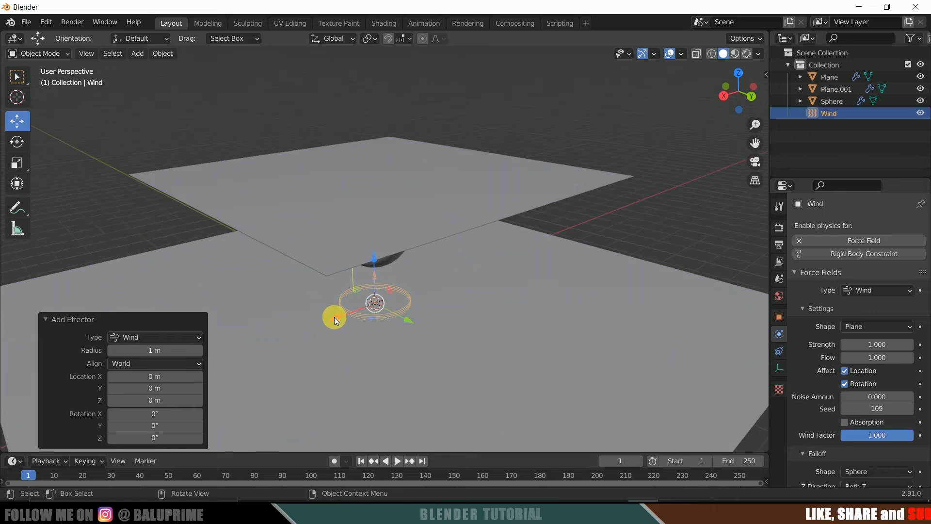
key(g)
click(174, 364)
middle_drag(332, 377, 449, 371)
key(g)
key(y)
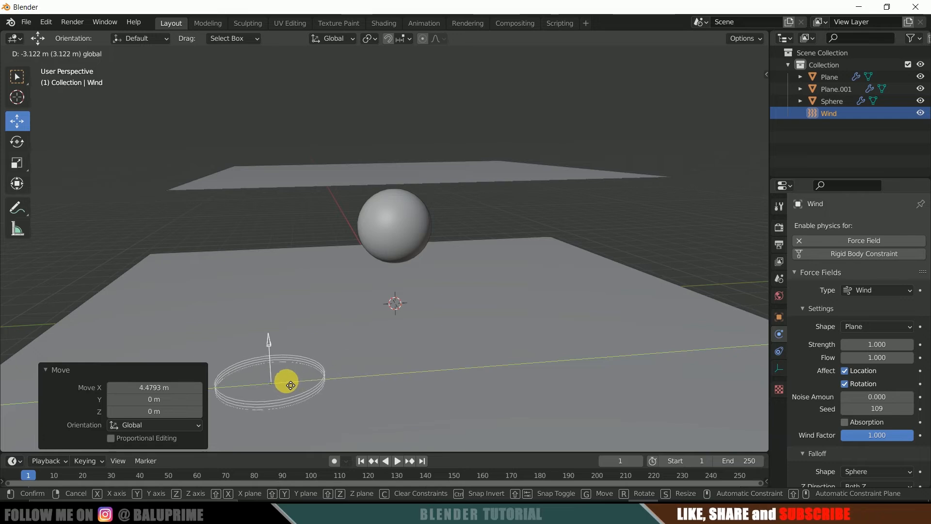
click(291, 381)
Step: Move the wind force field about -5.2 m along X and raise it along Z to roughly the sphere's height
middle_drag(432, 377, 610, 378)
key(g)
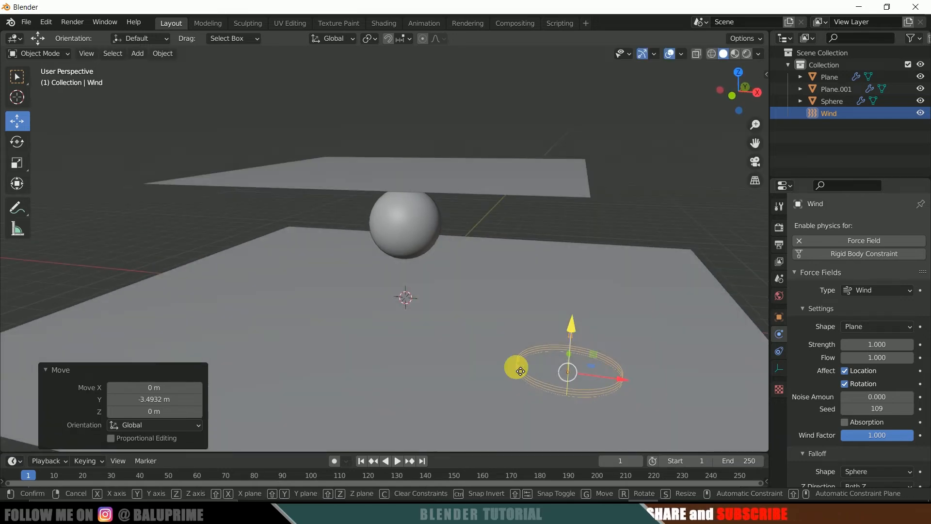
key(x)
click(427, 359)
middle_drag(436, 360, 254, 270)
key(g)
key(z)
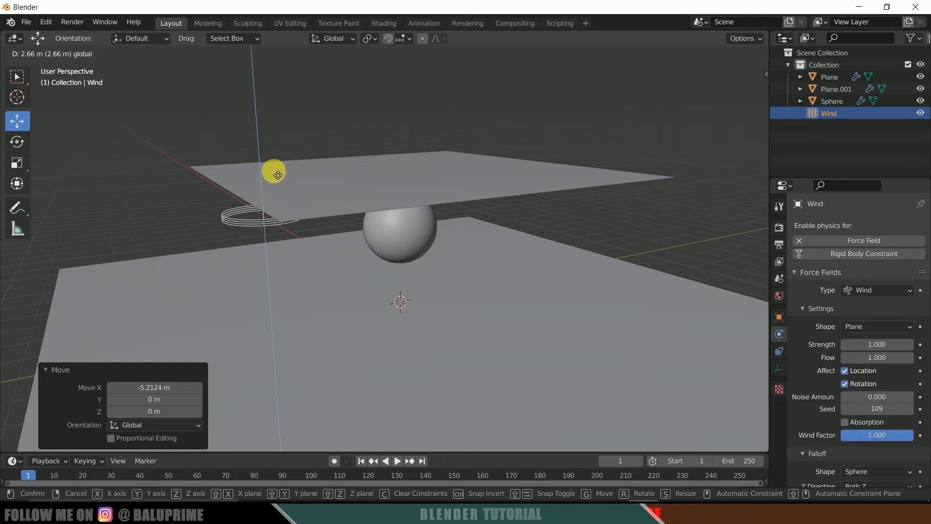
click(203, 207)
Step: Rotate the wind force field about -95° around X to face the sphere and scale it up well beyond the sphere's size
click(17, 142)
drag(305, 225, 307, 189)
middle_drag(320, 204, 382, 273)
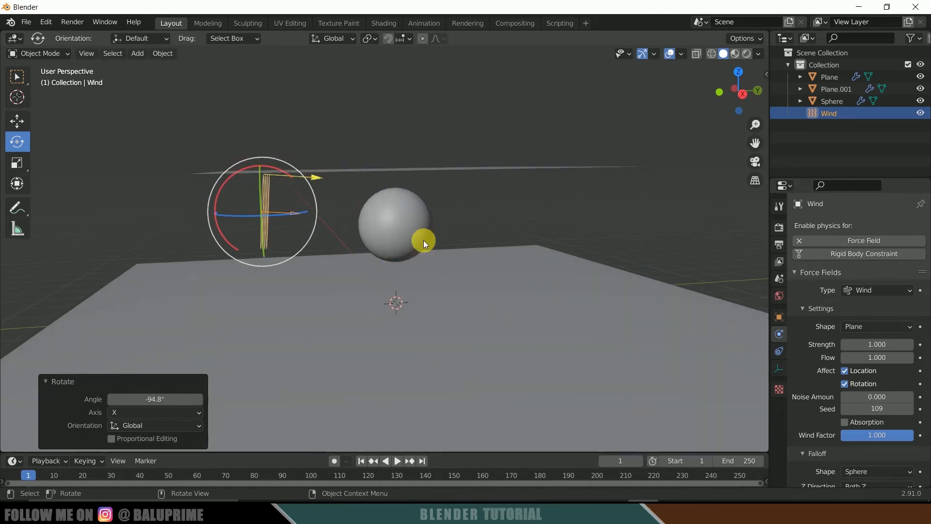
key(s)
click(127, 309)
middle_drag(303, 298, 297, 309)
Step: Play the simulation with the wind at its default strength, pause it around frame 55 and return to the first frame
click(397, 460)
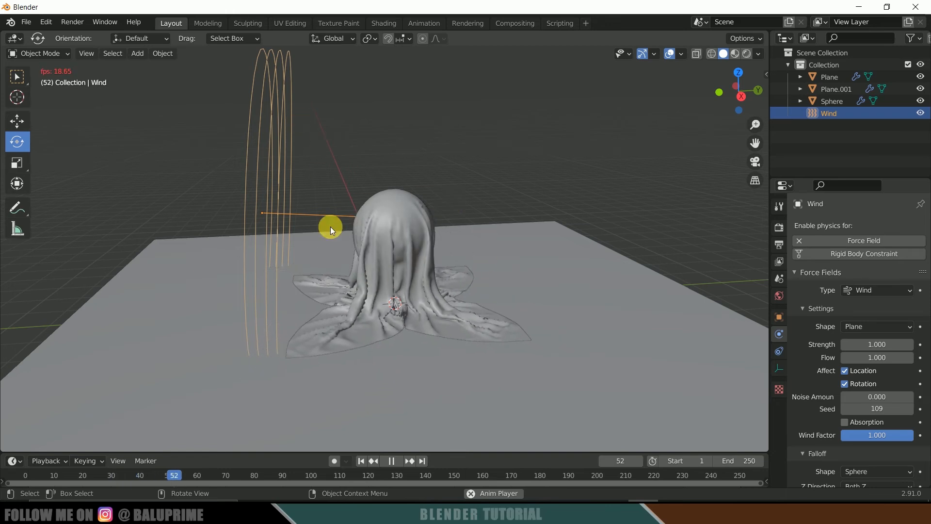
click(391, 461)
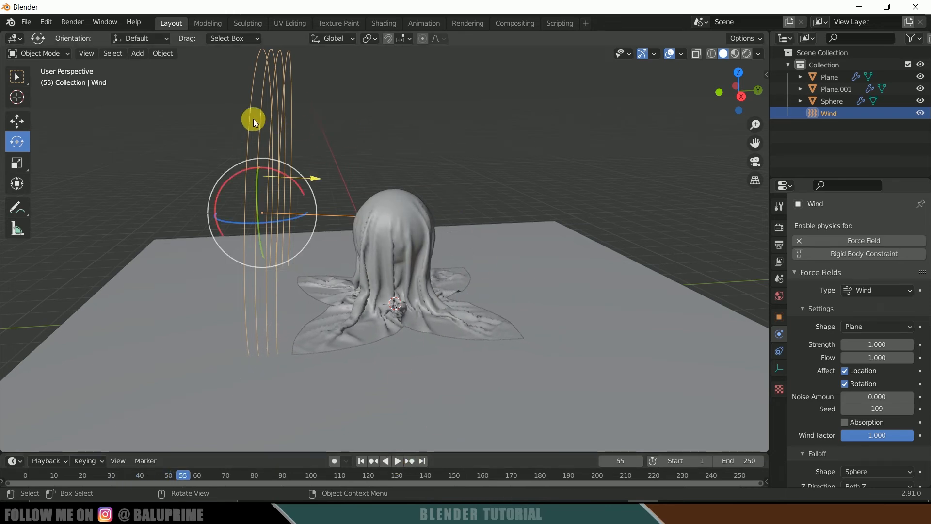
click(361, 461)
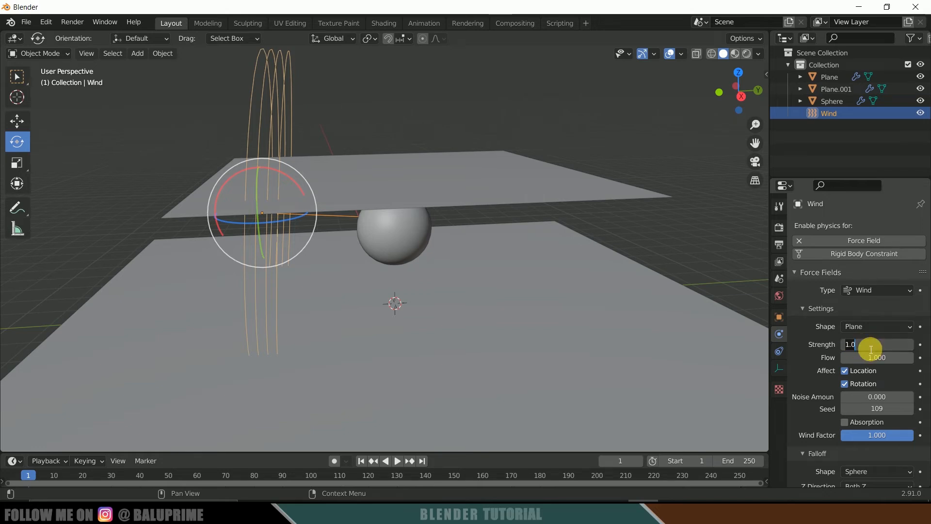
Step: Set the wind force field's strength to 500 and preview its effect on the cloth, ending back at the first frame
key(Return)
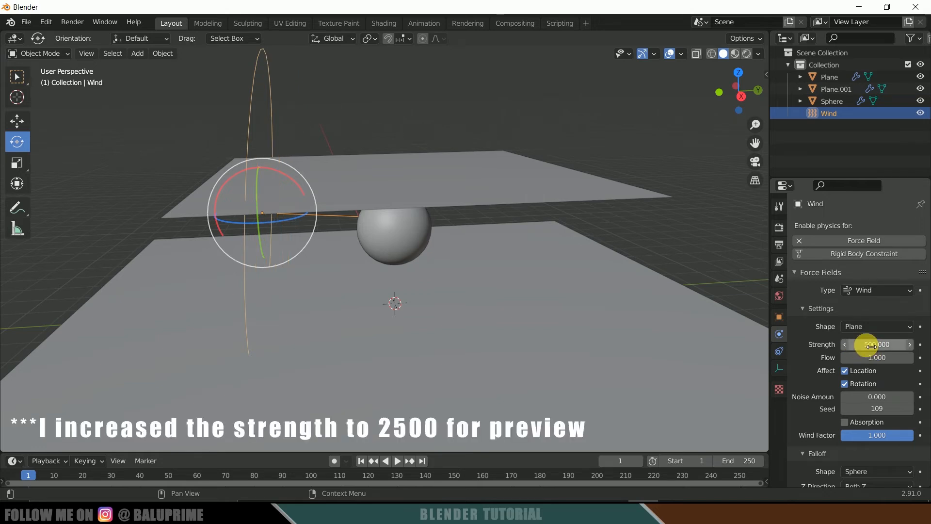
click(397, 461)
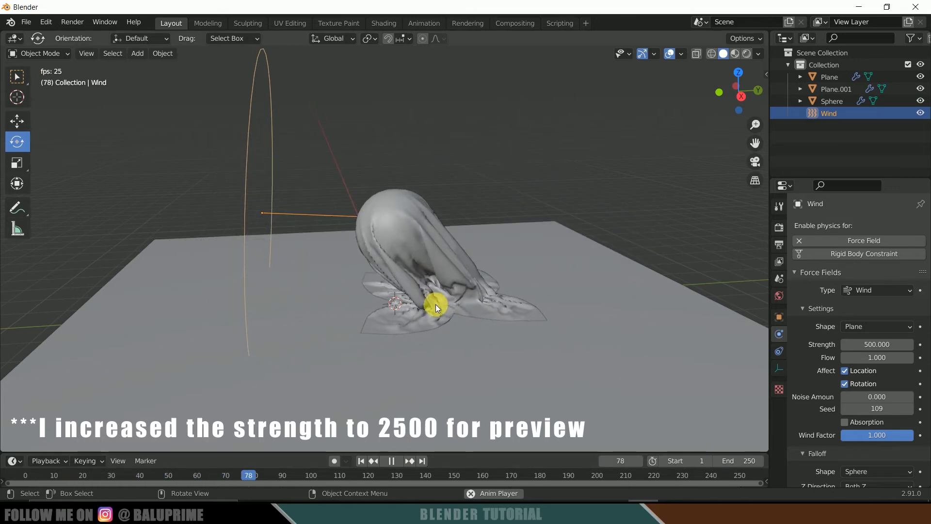
click(396, 462)
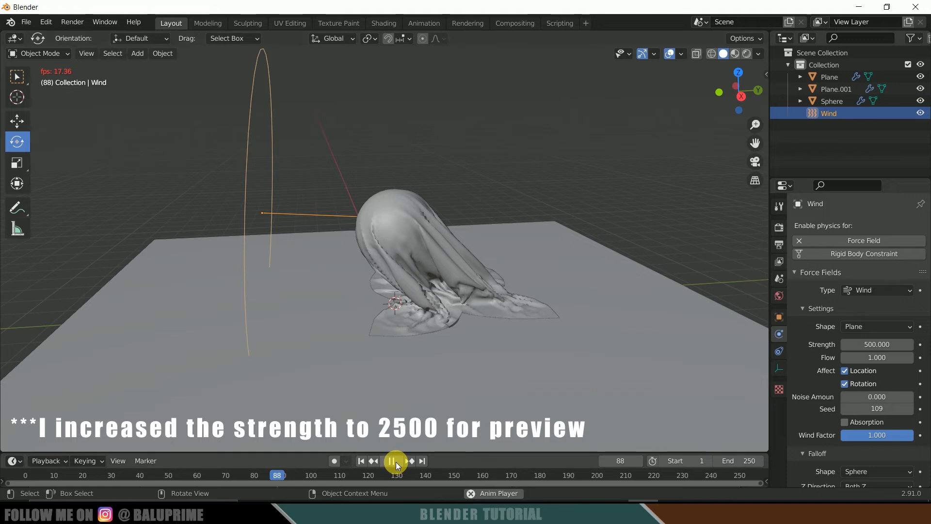
click(360, 460)
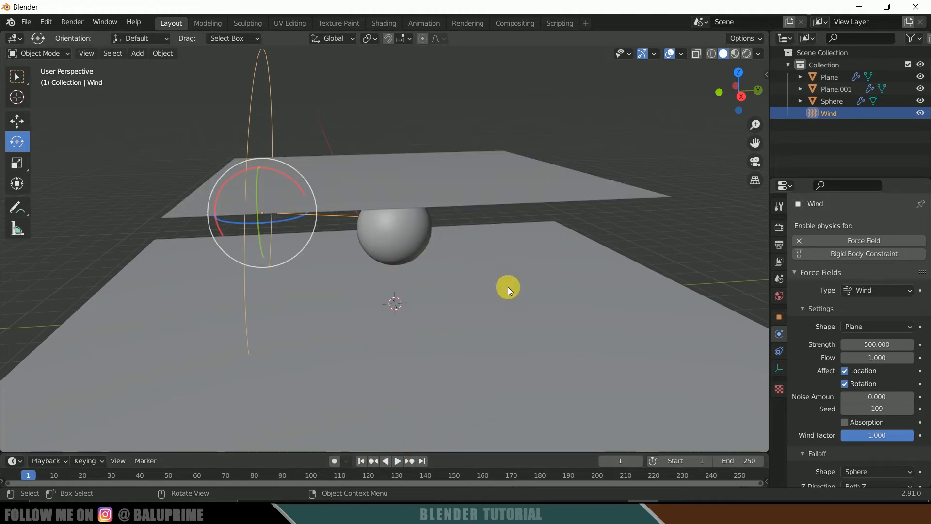
Step: Bake the cloth plane's simulation cache for frames 1 to 250
click(529, 170)
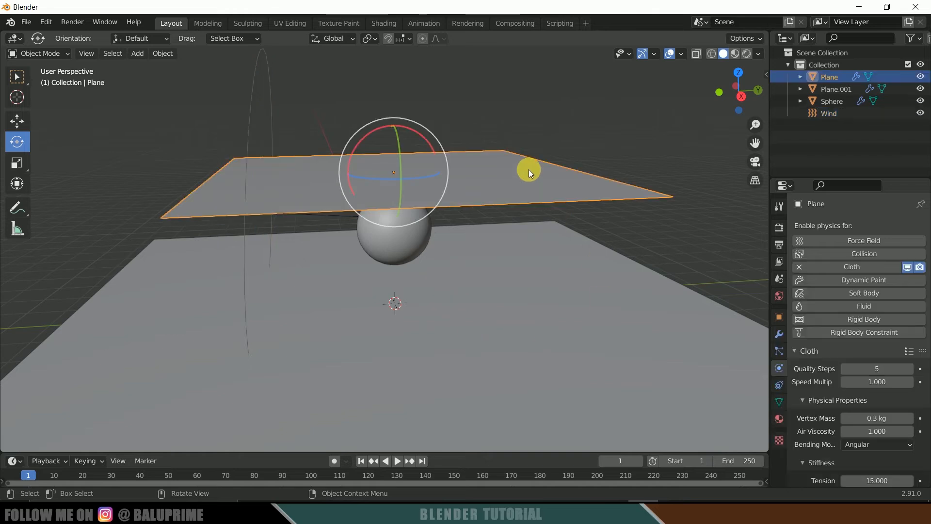
click(780, 370)
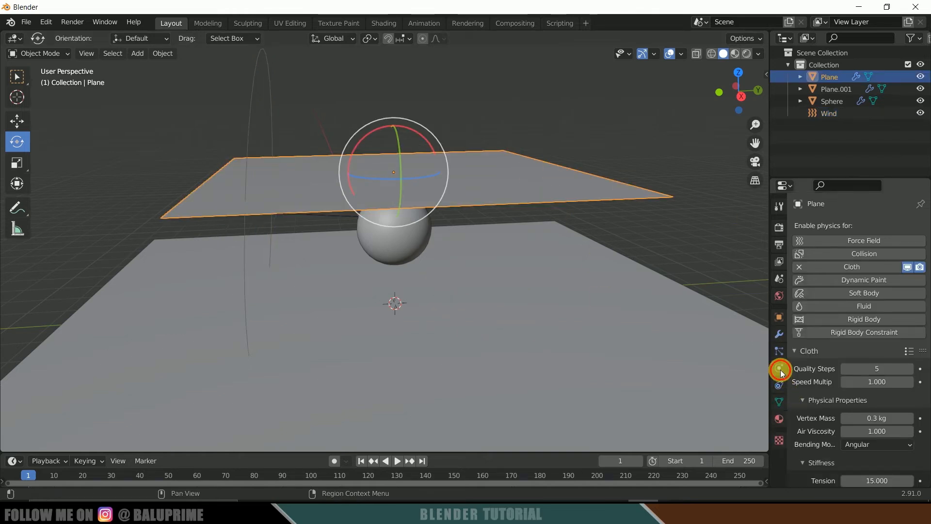
scroll(807, 385, down, 13)
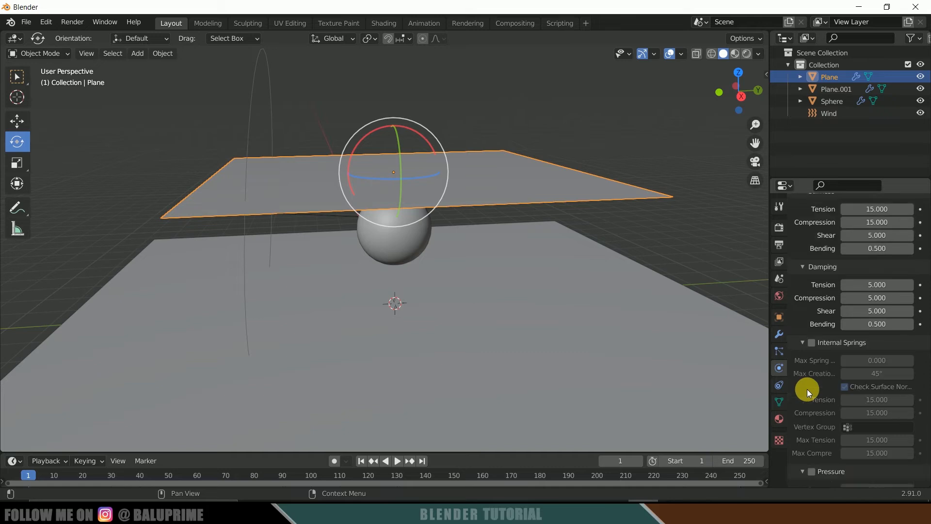
scroll(807, 390, down, 7)
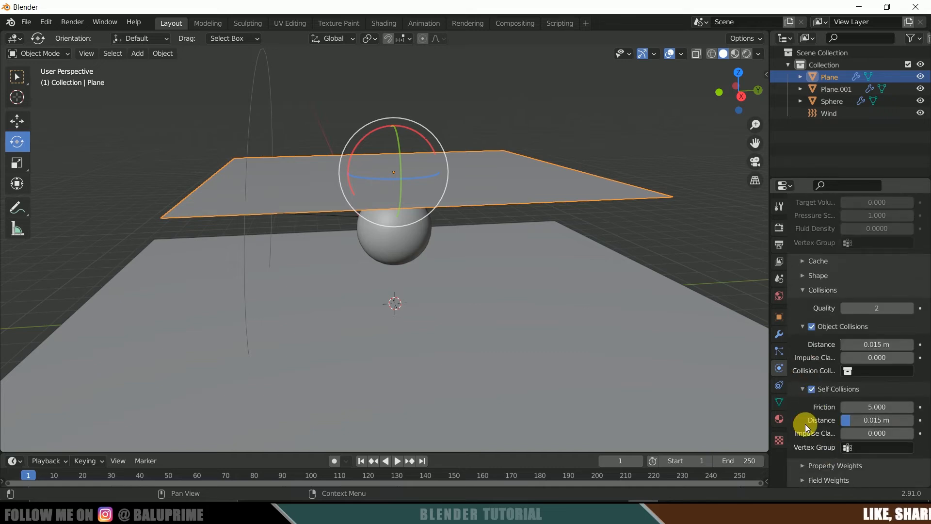
click(799, 261)
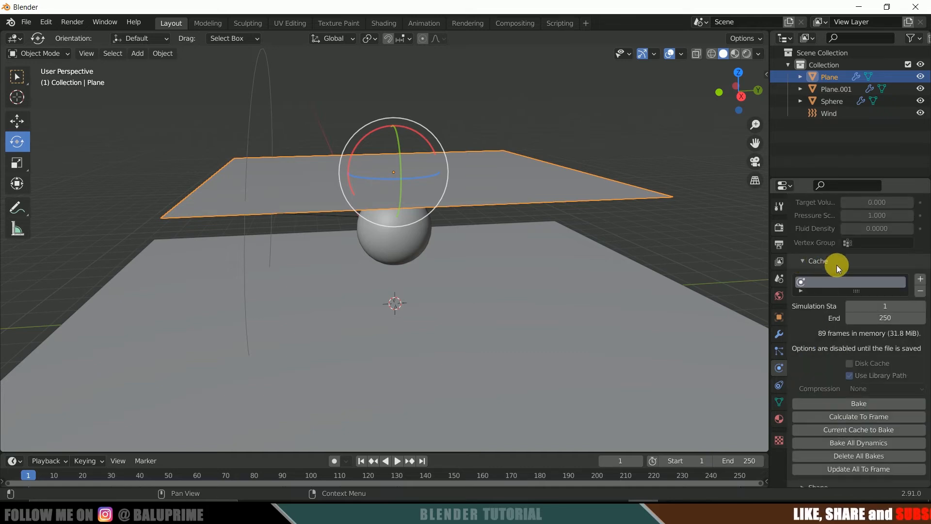
scroll(828, 368, down, 3)
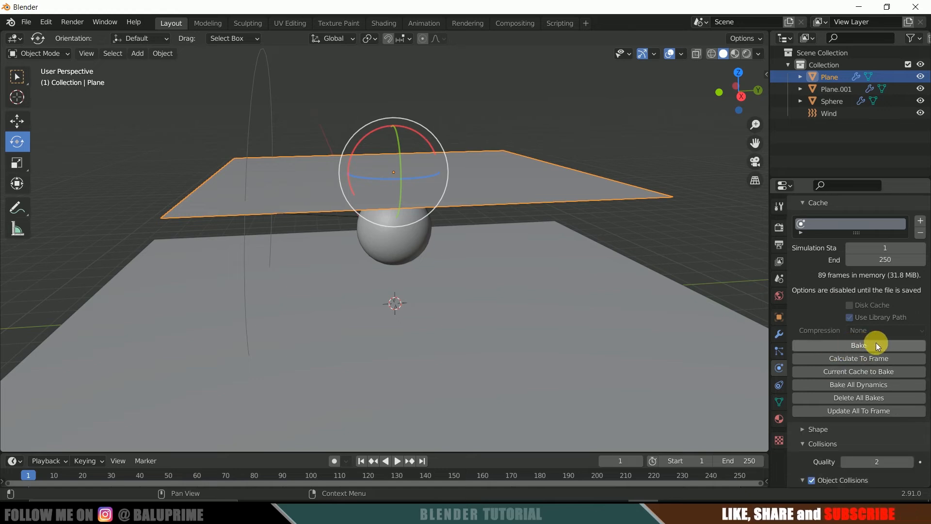
click(863, 343)
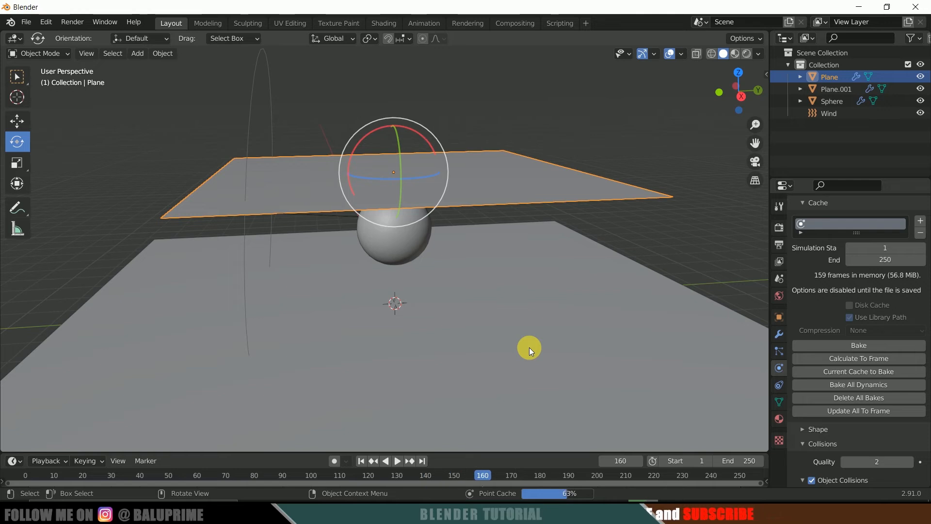
Step: Play the baked cloth simulation, pause it at frame 144 and switch the viewport to rendered shading
click(397, 460)
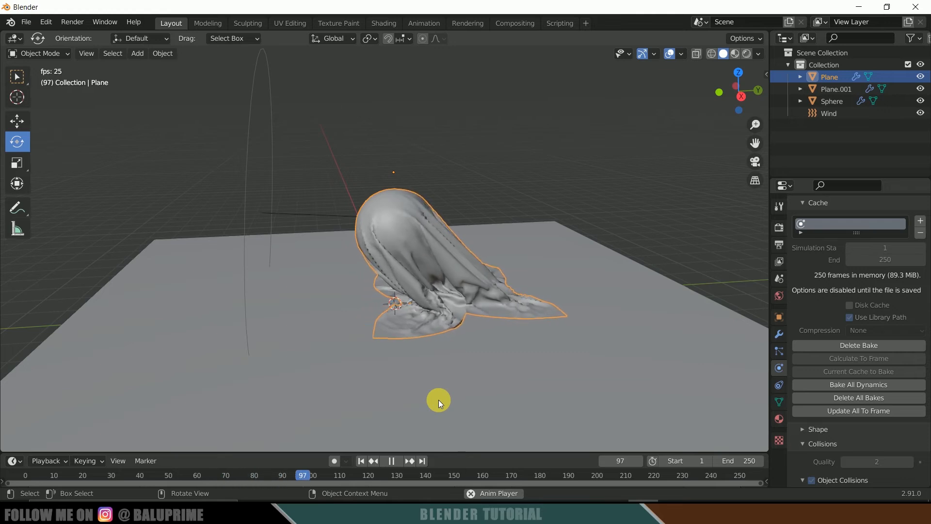
click(386, 460)
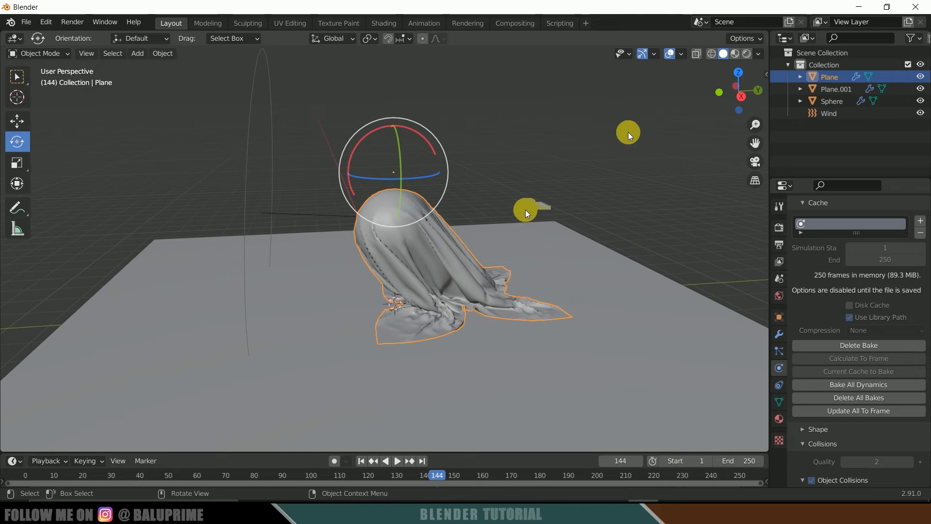
click(747, 54)
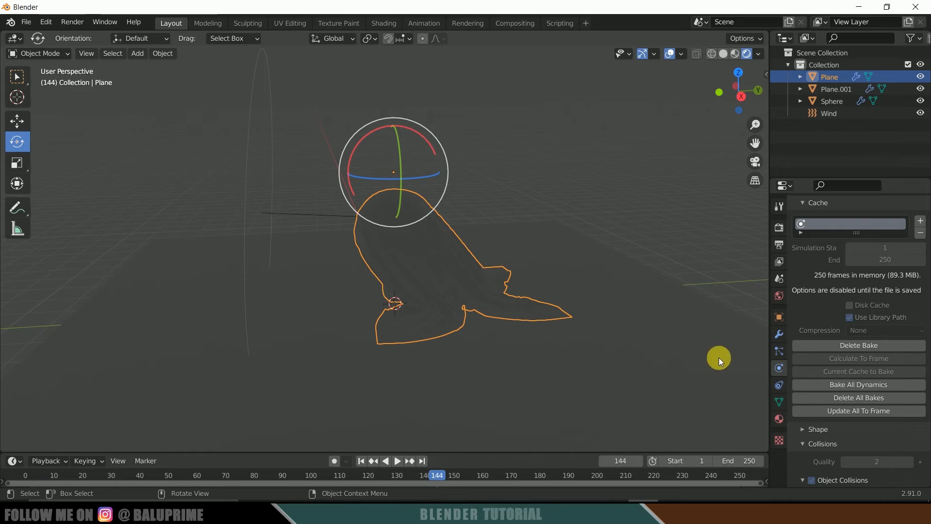
Step: Add an environment texture to the world background colour and load the photo_studio_01 image into it
click(778, 296)
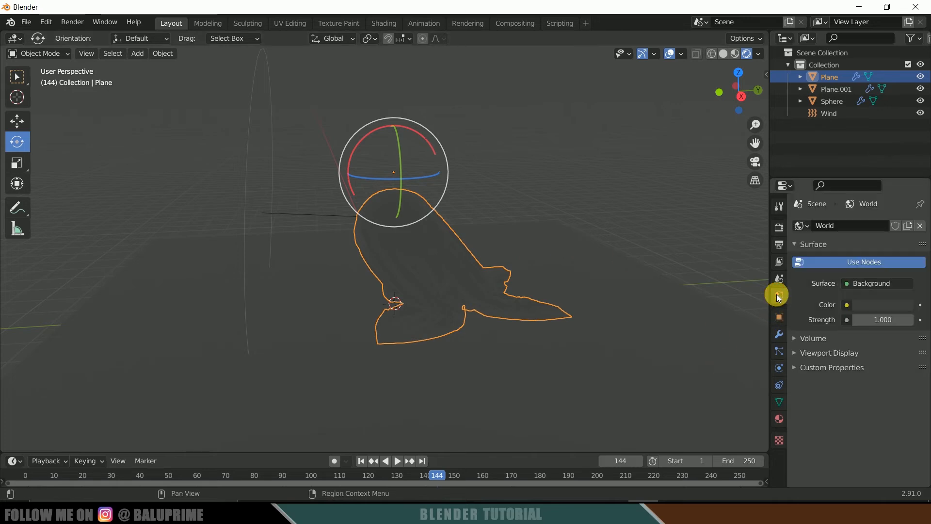
click(848, 305)
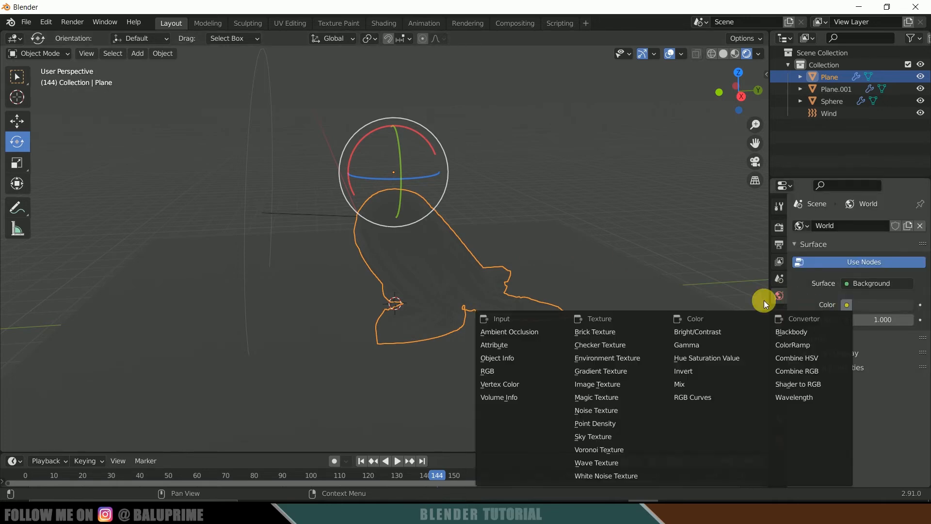
click(608, 359)
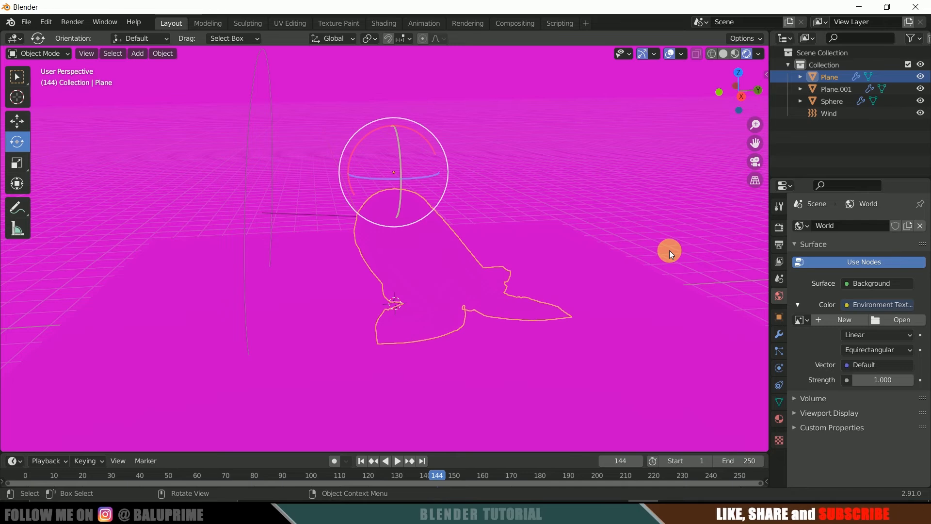
click(893, 319)
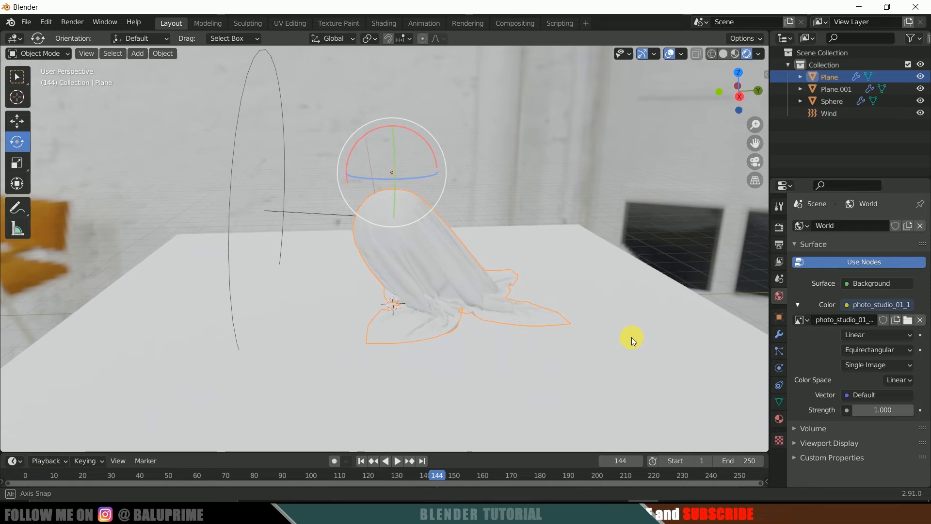
middle_drag(650, 331, 714, 337)
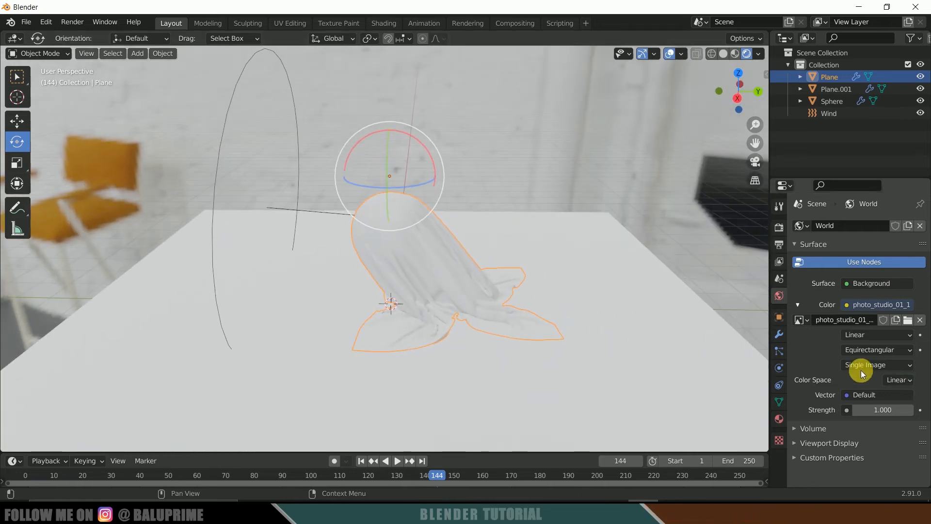
Step: Make the render background transparent in the Film settings
click(776, 229)
scroll(837, 386, down, 2)
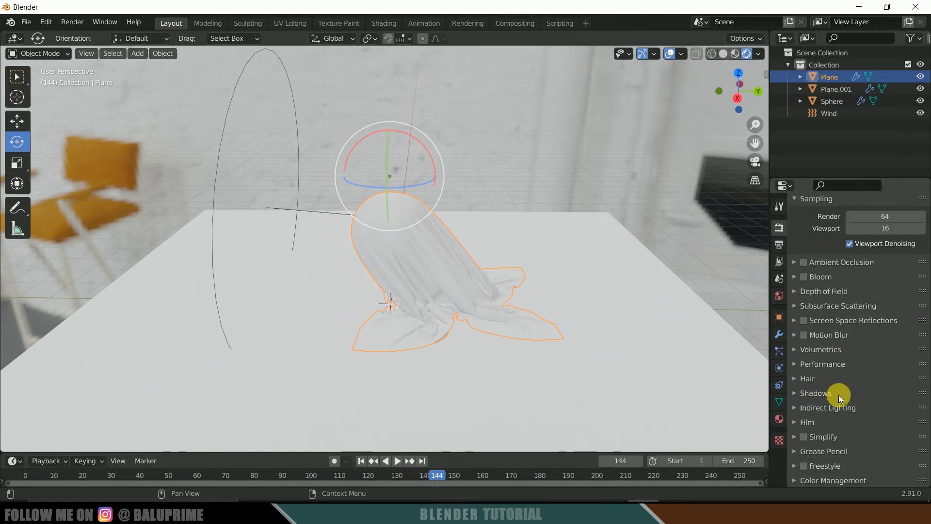
click(803, 424)
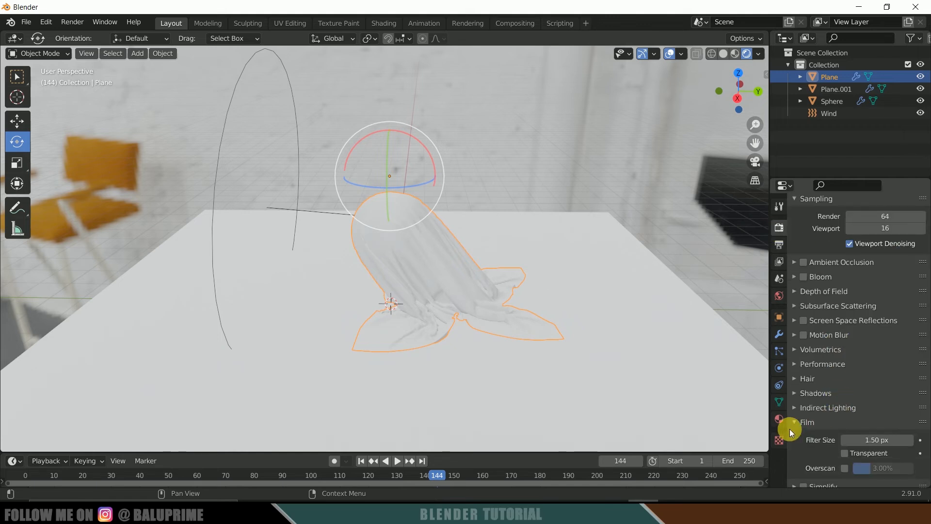
click(845, 449)
Step: Enable ambient occlusion and raise its distance to about 2.67 m
scroll(870, 383, up, 2)
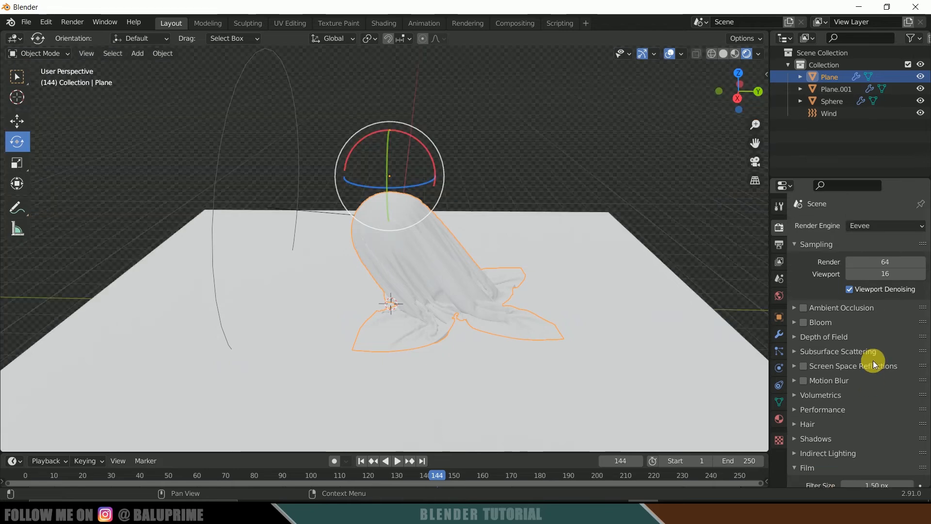
click(804, 308)
click(796, 310)
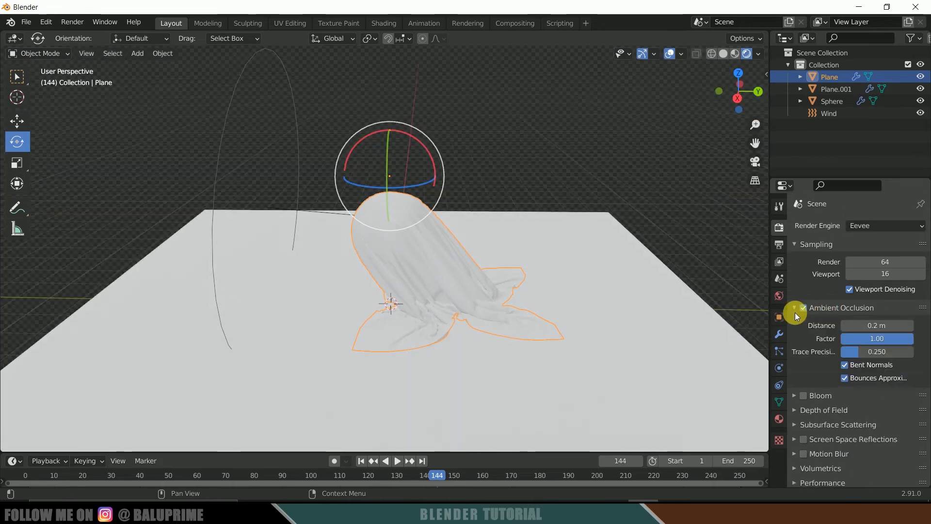
mouse_move(859, 328)
mouse_down()
mouse_move(897, 326)
mouse_move(880, 325)
mouse_up()
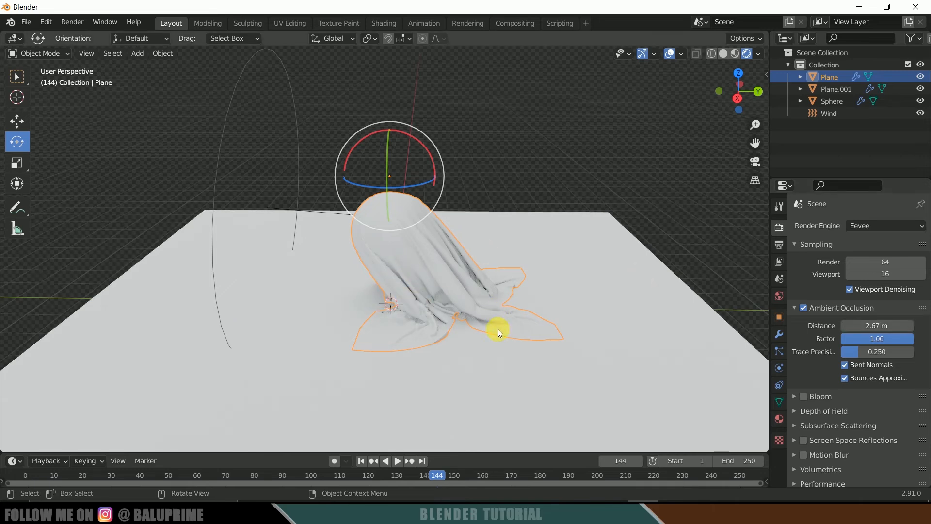
mouse_move(566, 336)
middle_down()
mouse_move(611, 330)
mouse_move(557, 326)
mouse_move(567, 325)
middle_up()
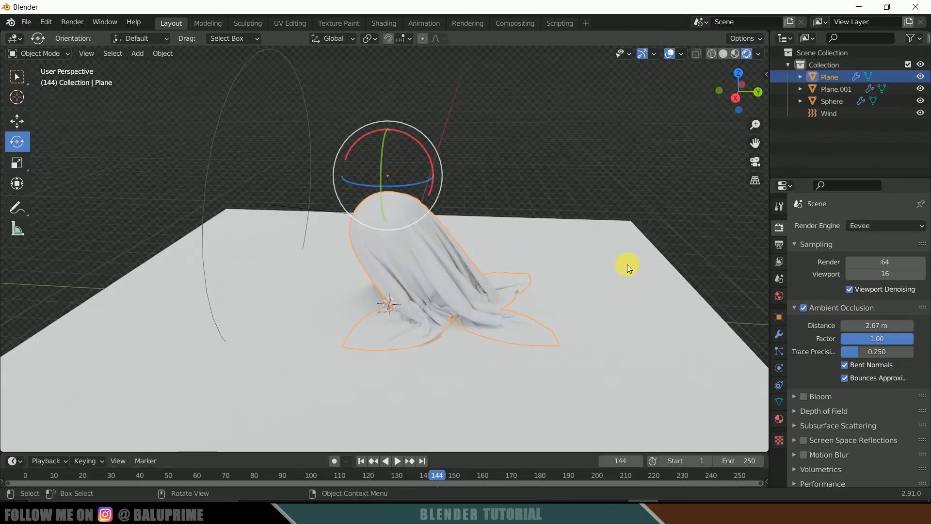
Step: Create a new material for the ground plane and set its base colour to red
click(637, 345)
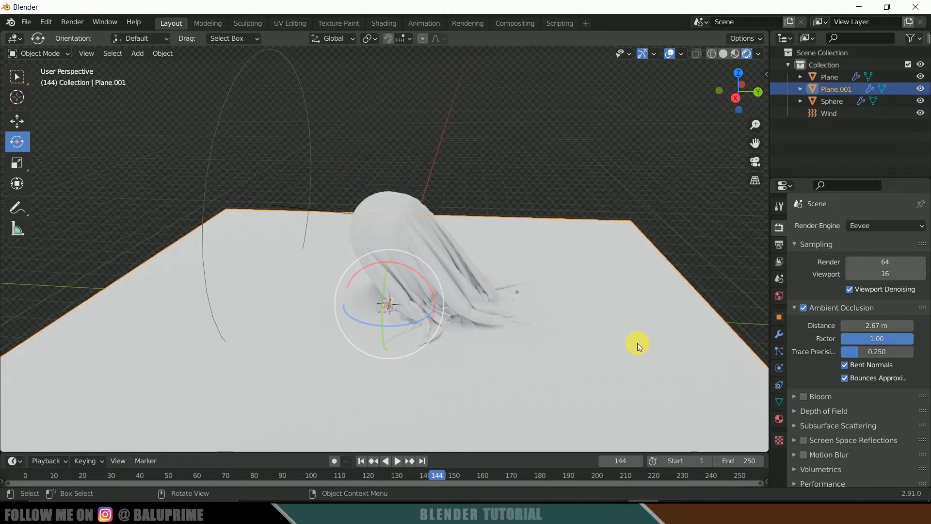
click(779, 419)
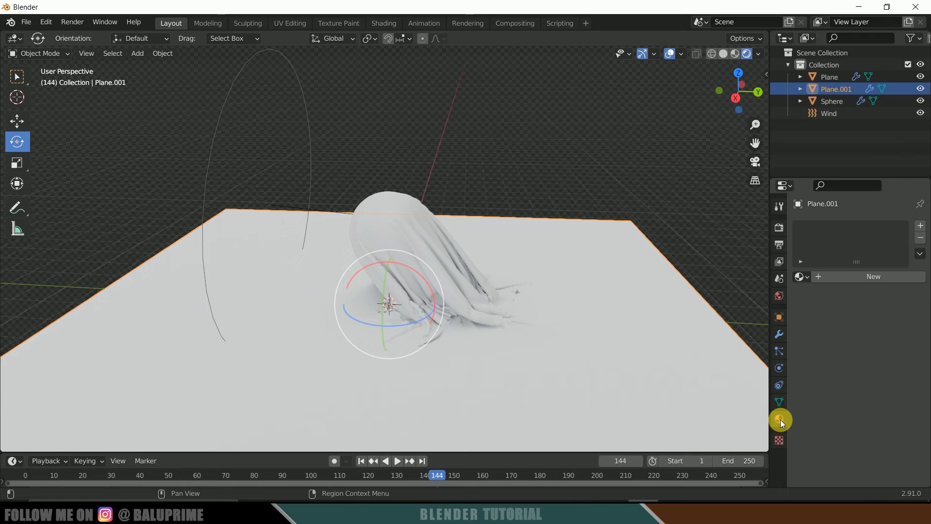
click(851, 277)
click(883, 400)
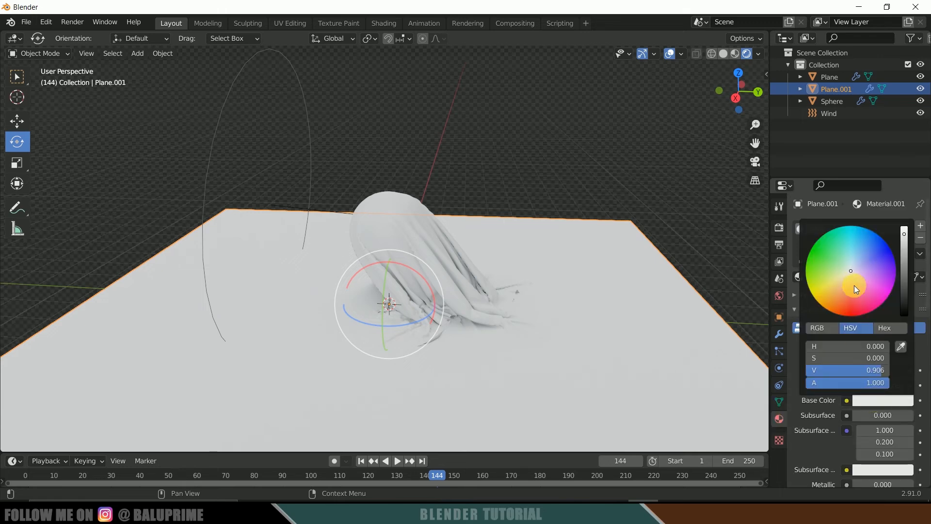
click(854, 313)
Step: Set the ground plane material's metallic value to about 0.937 and its roughness to about 0.154
scroll(816, 446, down, 6)
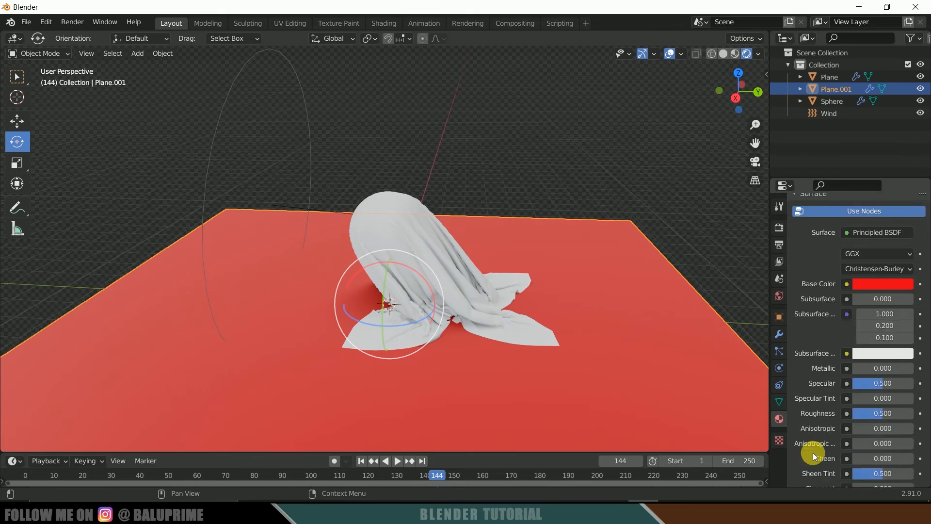
mouse_move(854, 368)
mouse_down()
mouse_move(907, 385)
mouse_move(858, 414)
mouse_up()
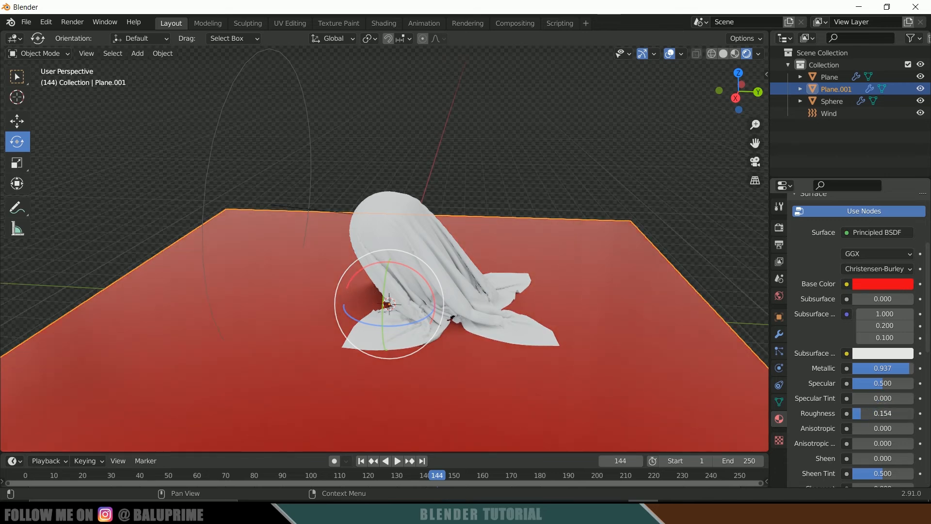
scroll(829, 433, down, 2)
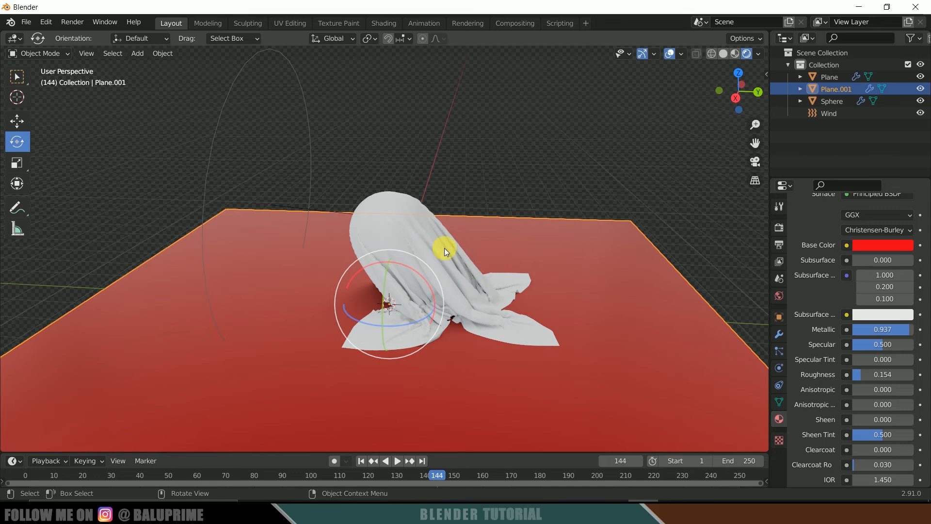
Step: Create a new material for the draped cloth and set its base colour to cyan
click(450, 259)
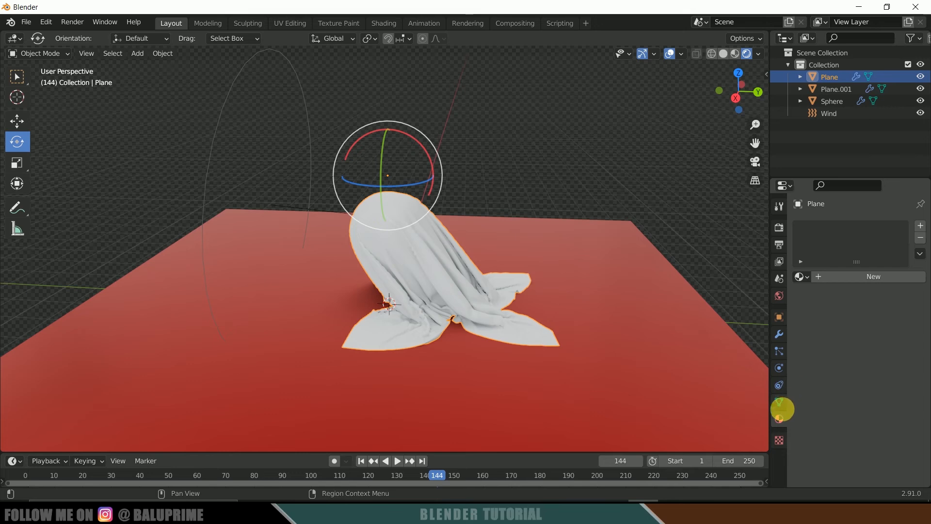
click(856, 277)
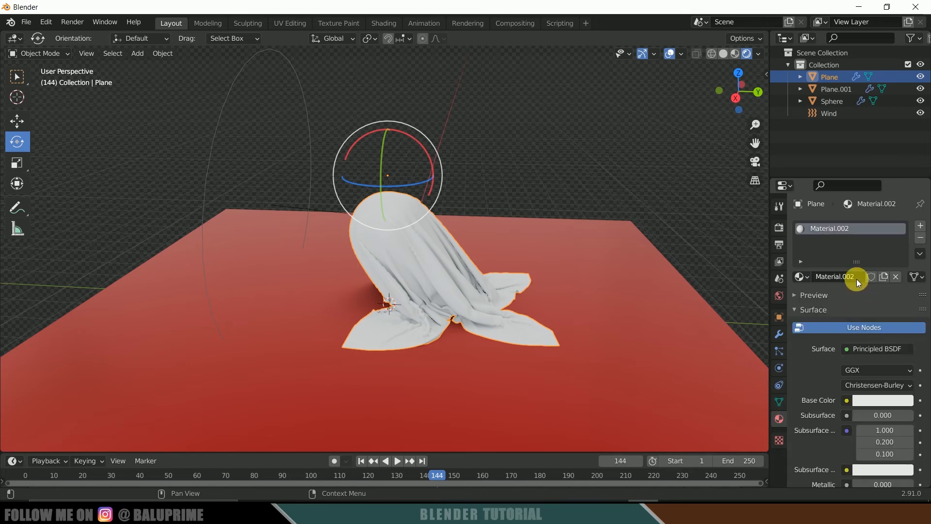
scroll(811, 380, down, 3)
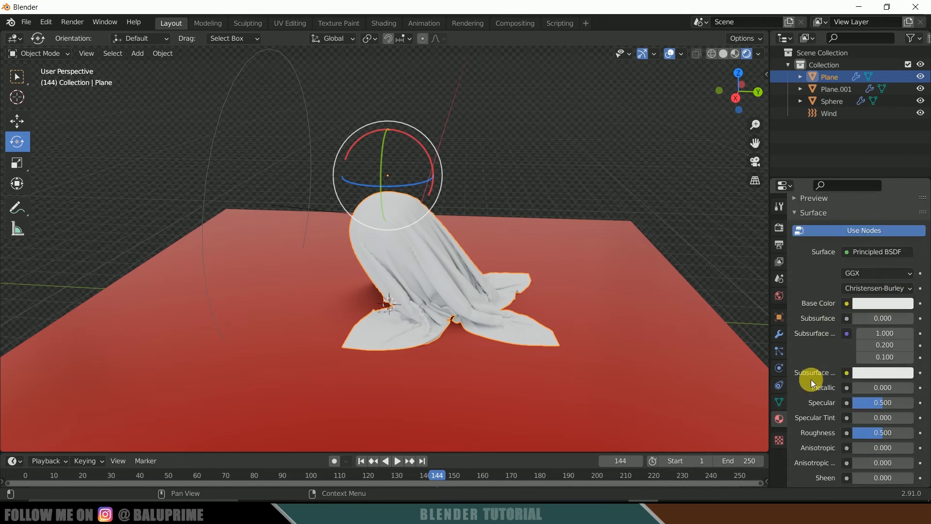
click(884, 343)
click(849, 175)
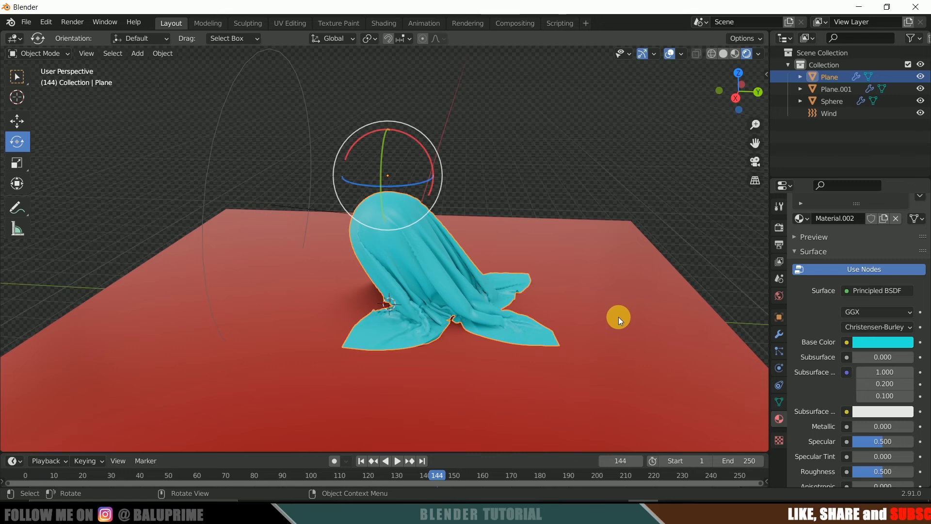
Step: Enable screen space reflections with refraction for the scene and check the reflection on the ground plane
click(779, 227)
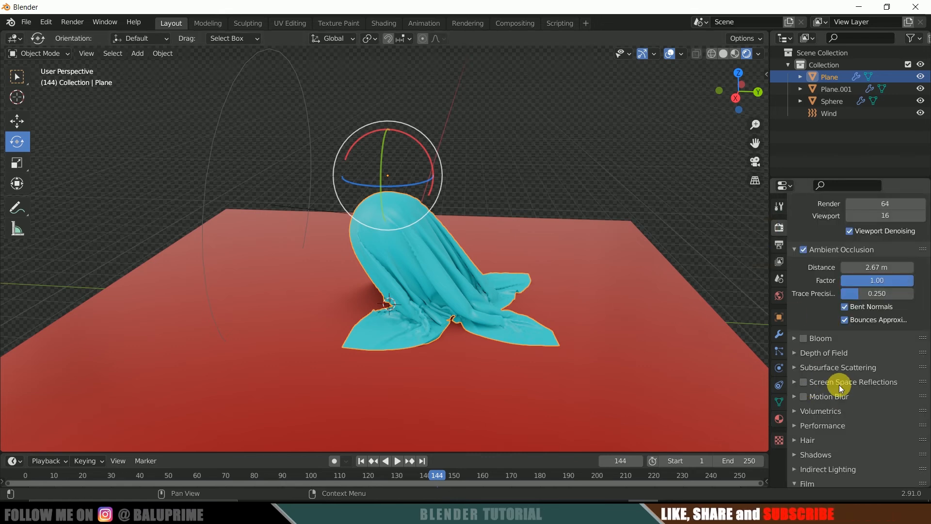
scroll(816, 370, down, 1)
click(804, 364)
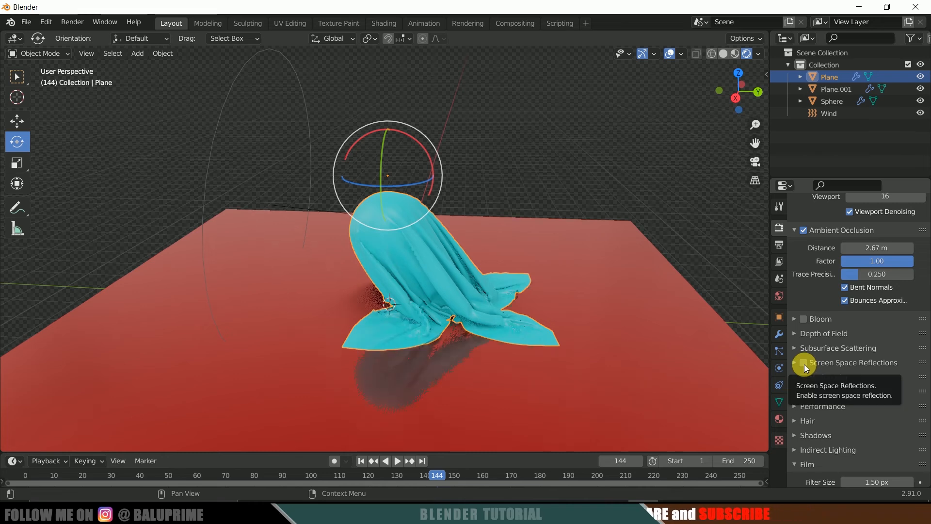
click(794, 364)
click(845, 381)
mouse_move(670, 353)
middle_down()
mouse_move(665, 332)
mouse_move(705, 339)
mouse_move(671, 342)
middle_up()
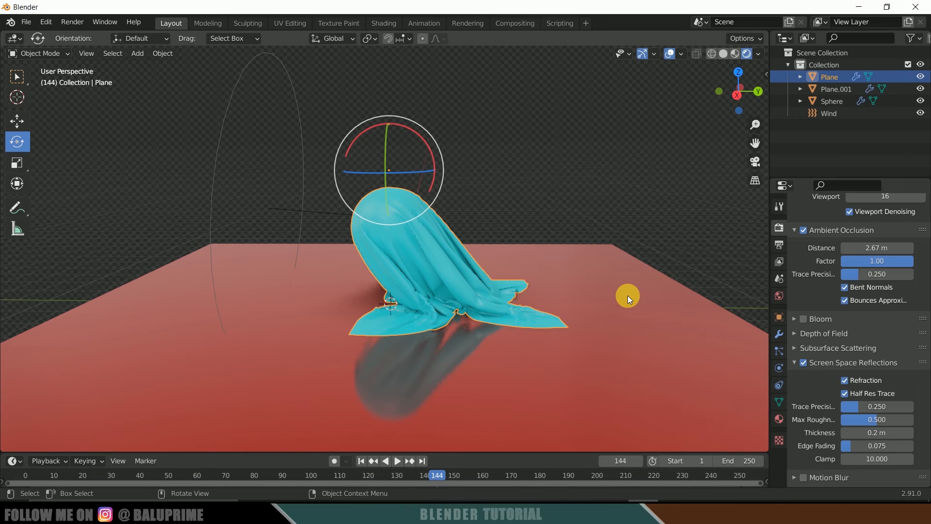
Step: Add a camera and align it to the current view of the cloth
click(131, 53)
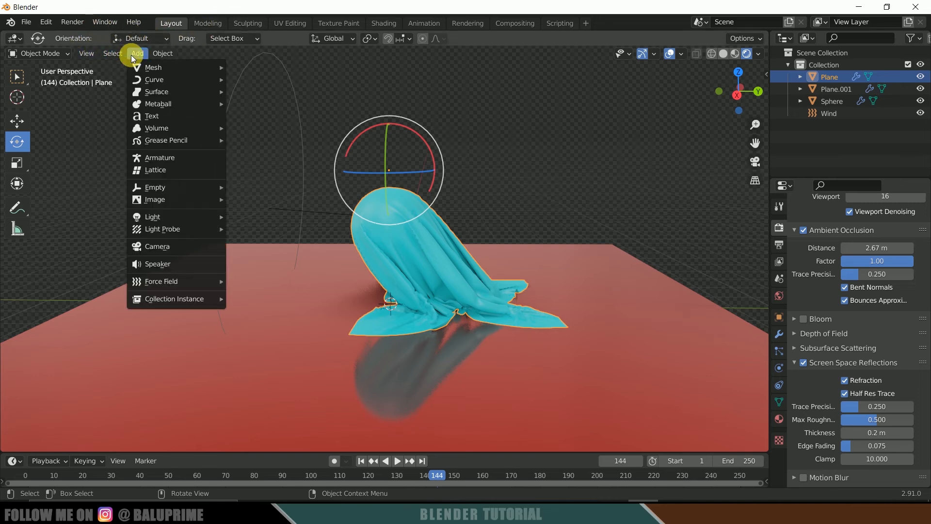
click(169, 246)
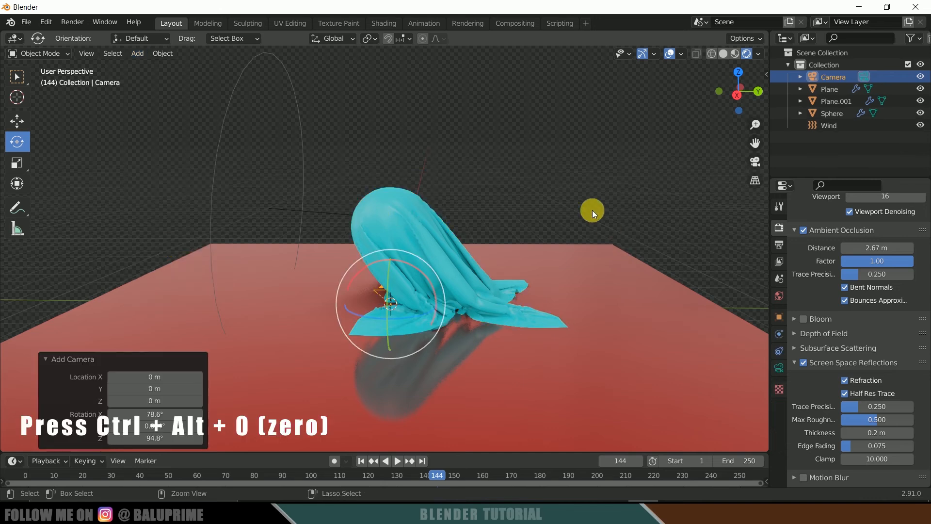
key(ctrl+alt+0)
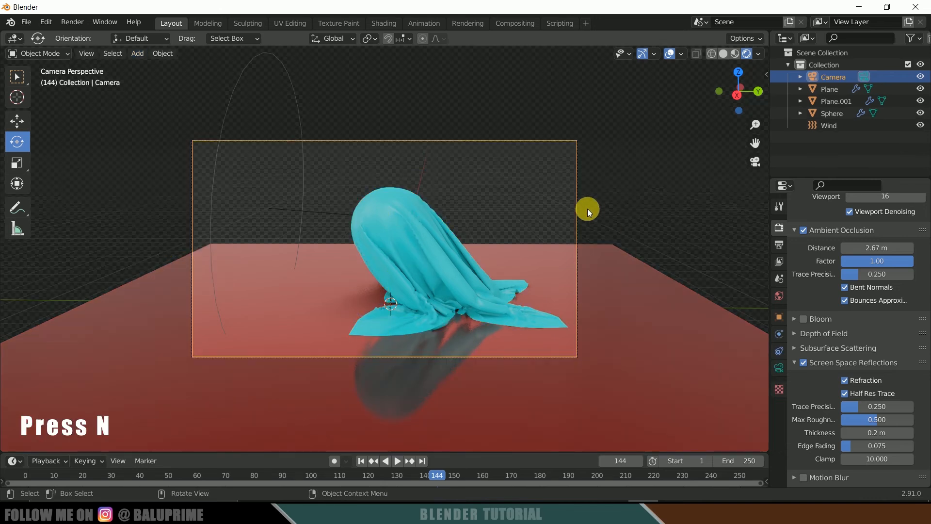
Step: Lock the camera to the view and adjust its framing around the draped cloth
key(n)
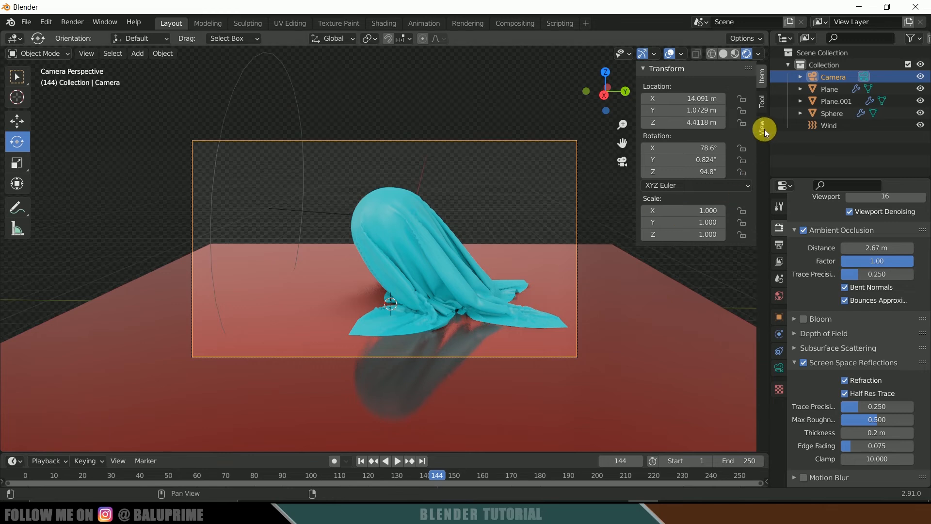
click(764, 128)
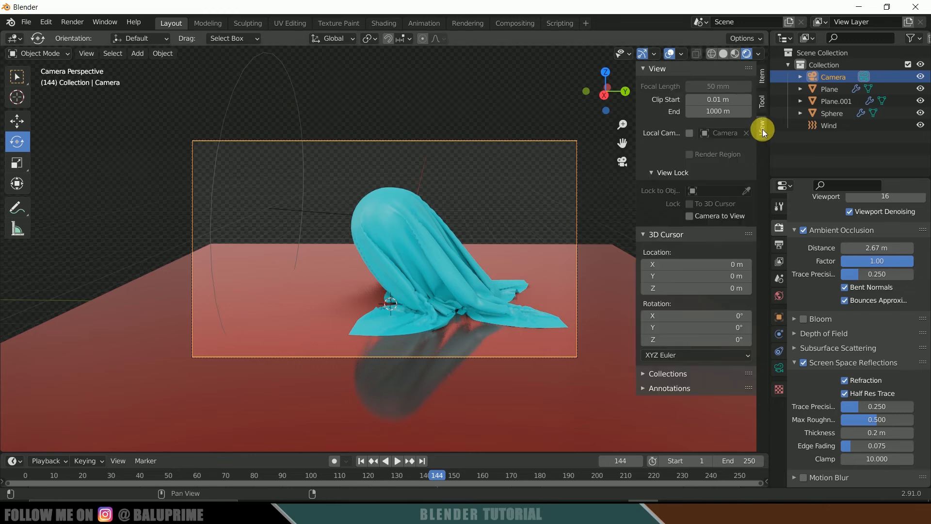
click(689, 217)
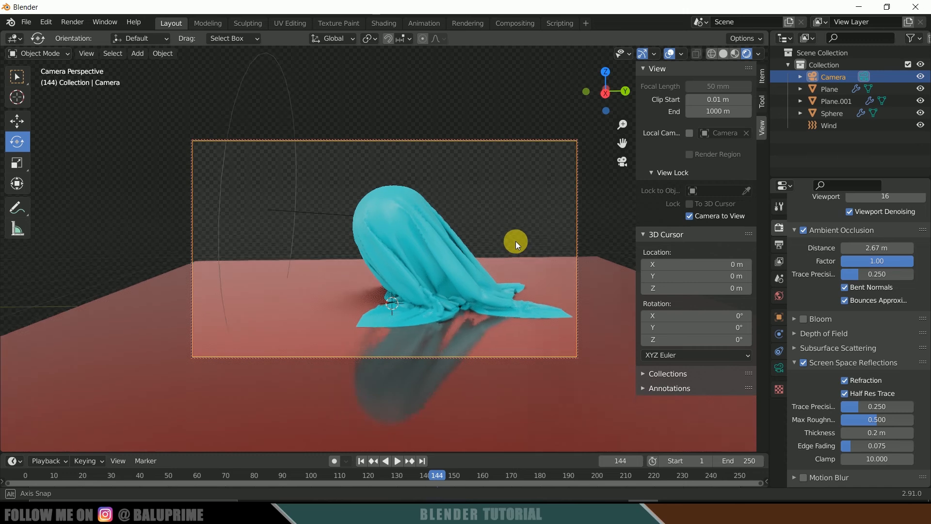
shift+middle_drag(513, 242, 500, 305)
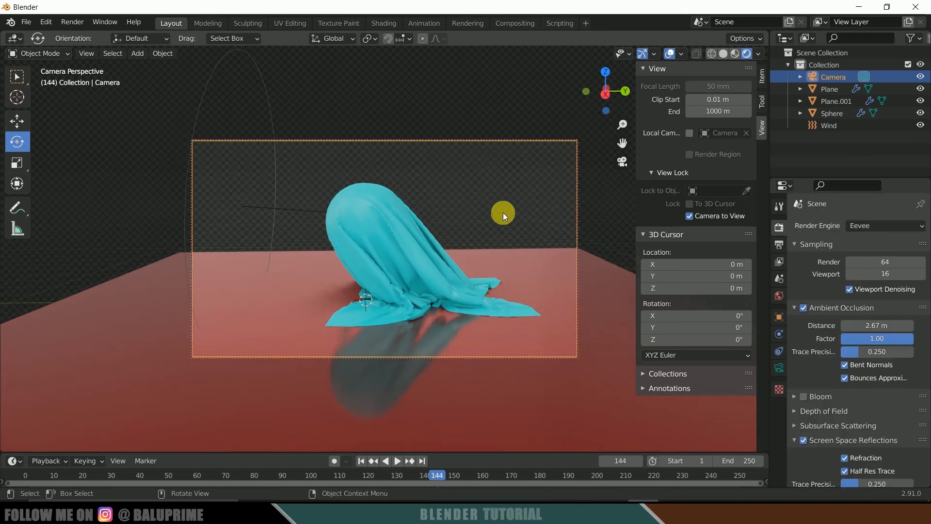
Step: Keep Eevee as the render engine and enable Render Region in the output dimensions
click(863, 225)
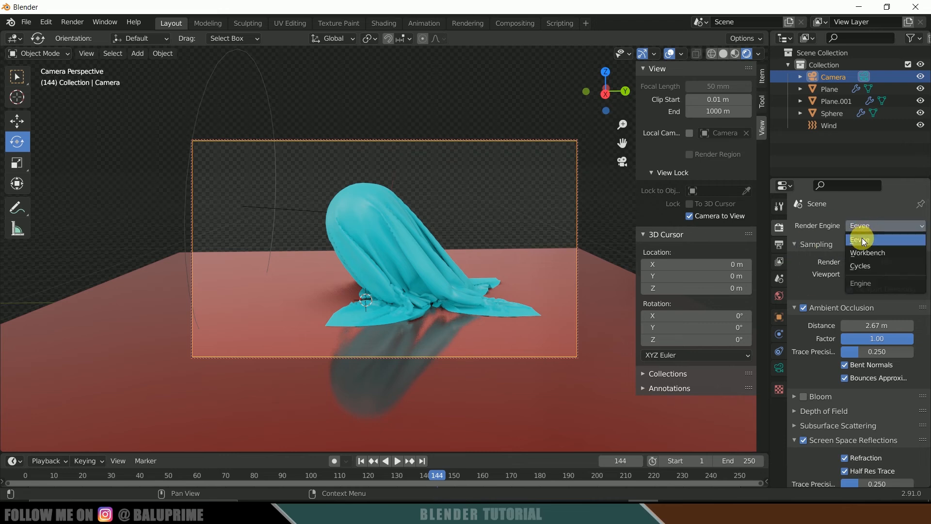
click(862, 239)
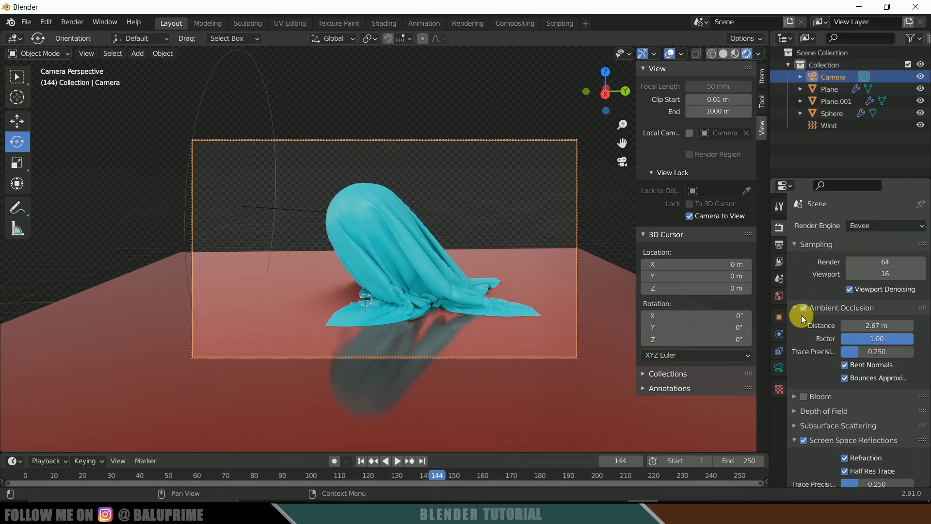
click(779, 245)
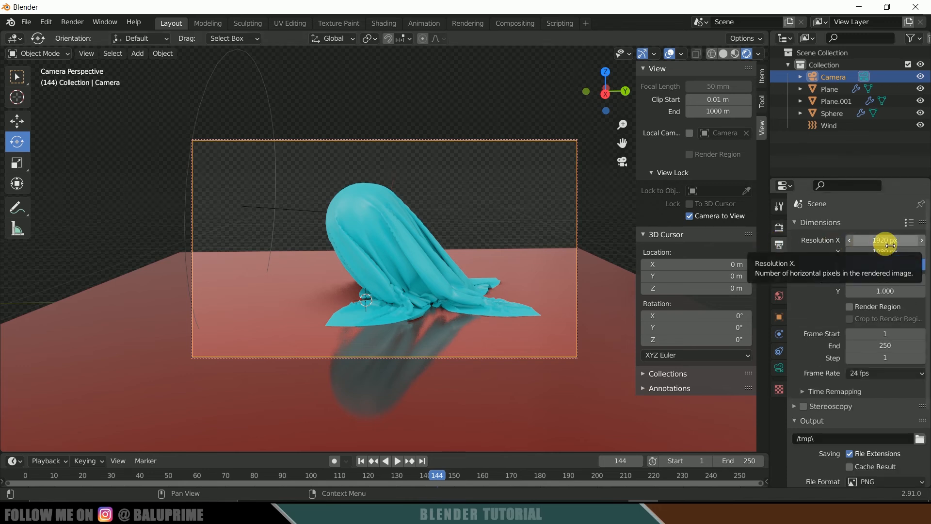
scroll(805, 358, down, 3)
scroll(810, 300, up, 2)
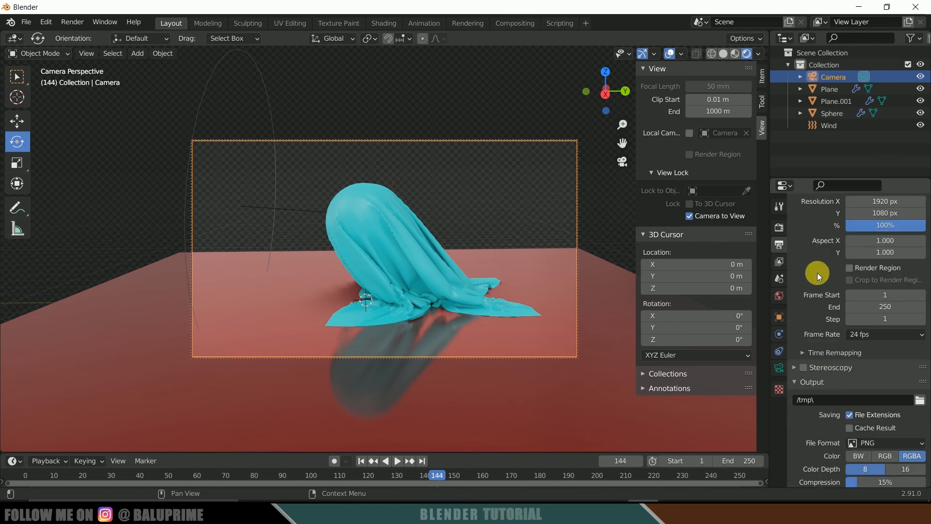
click(849, 291)
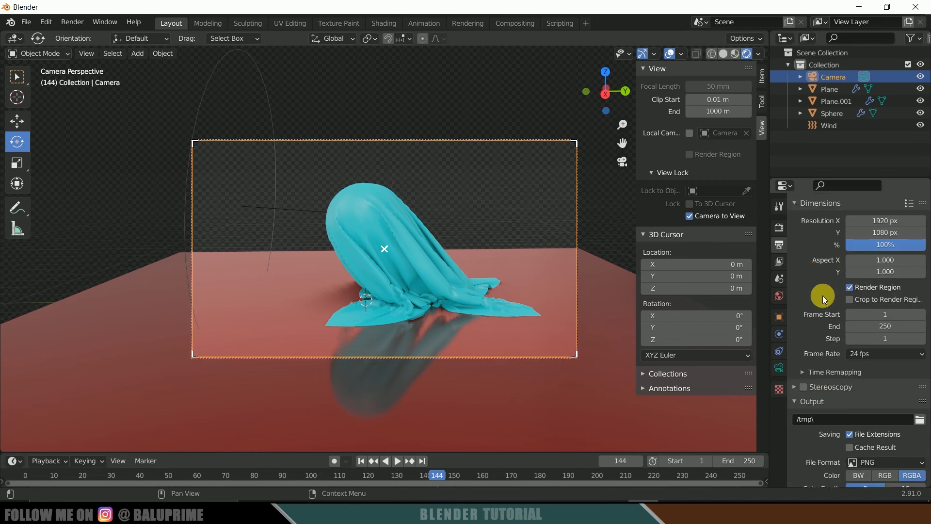
Step: Choose 24 fps as the output frame rate for the animation
scroll(810, 311, down, 2)
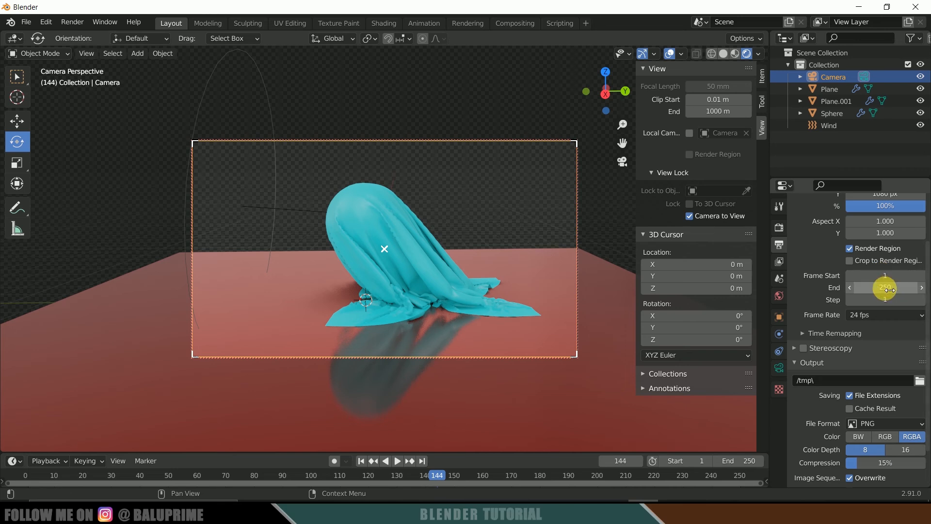
scroll(808, 300, down, 2)
click(872, 277)
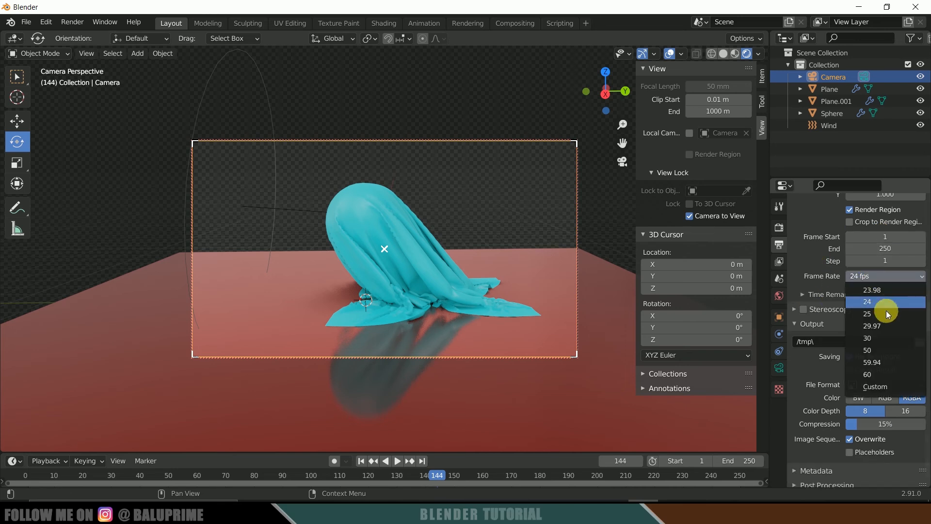
click(878, 300)
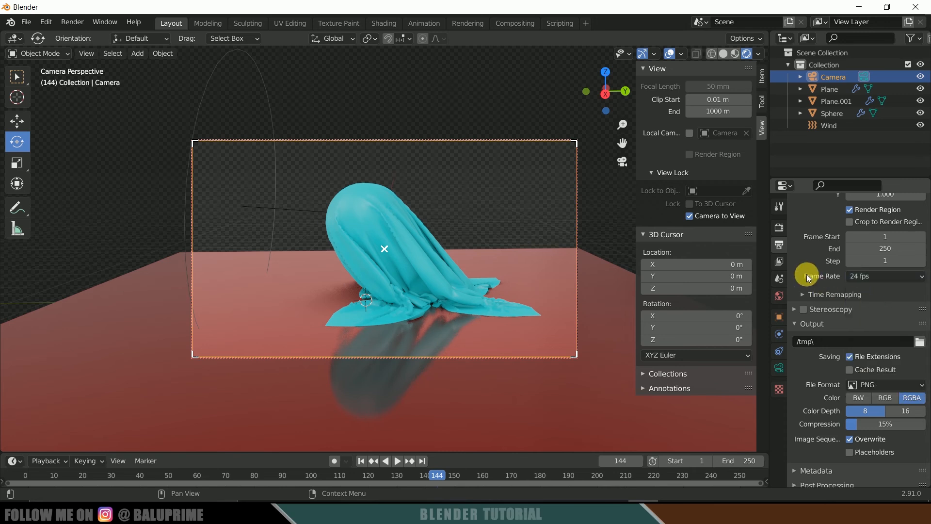
Step: Set the render output path to the folder D:\youtube\cccccccccc\
scroll(825, 295, down, 1)
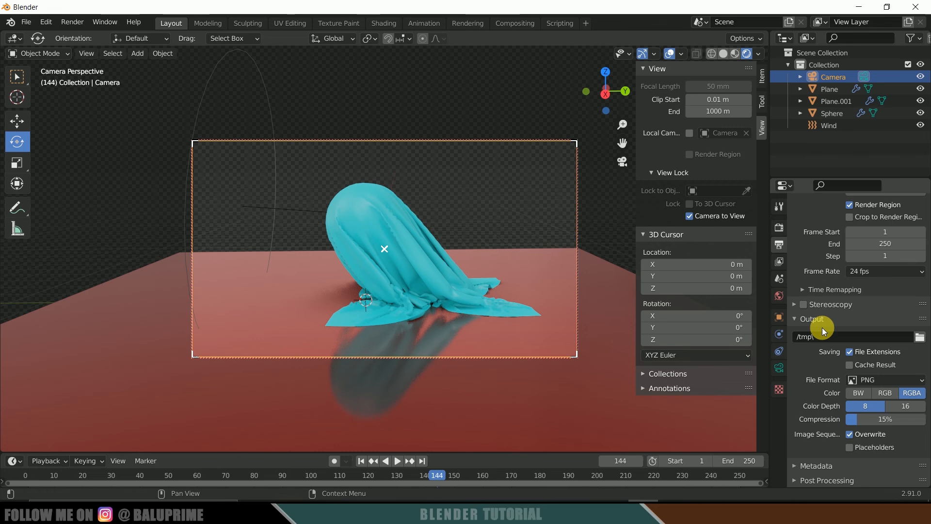
click(918, 336)
double_click(472, 299)
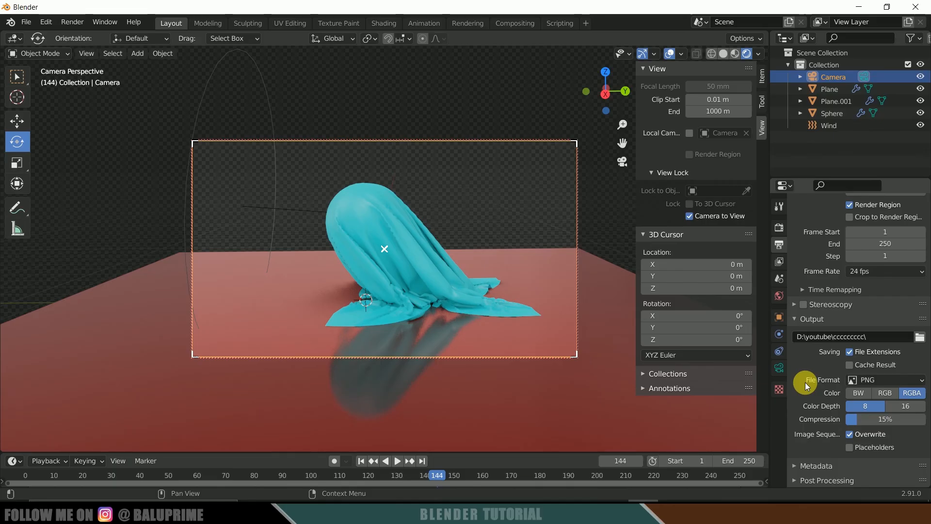
Step: Set the output file format to JPEG at 100% quality and disable overwriting of existing image sequence files
click(858, 380)
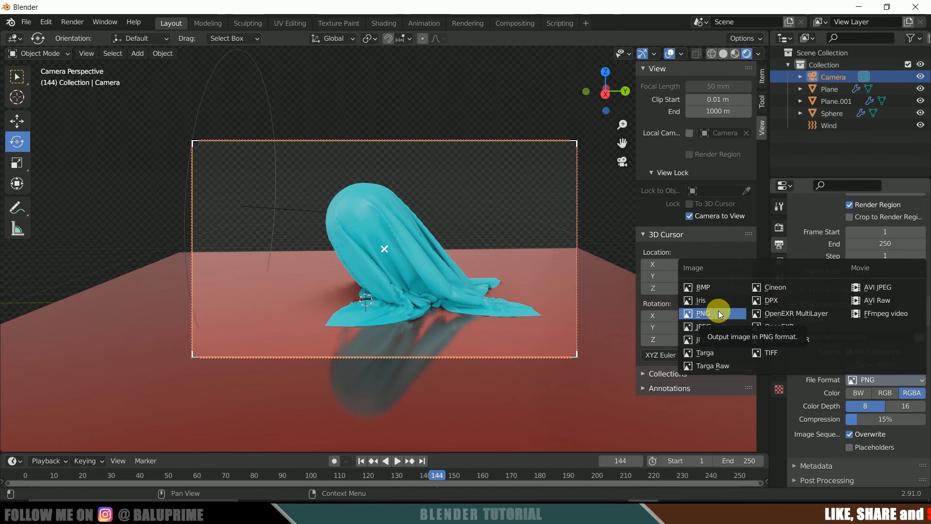
click(714, 330)
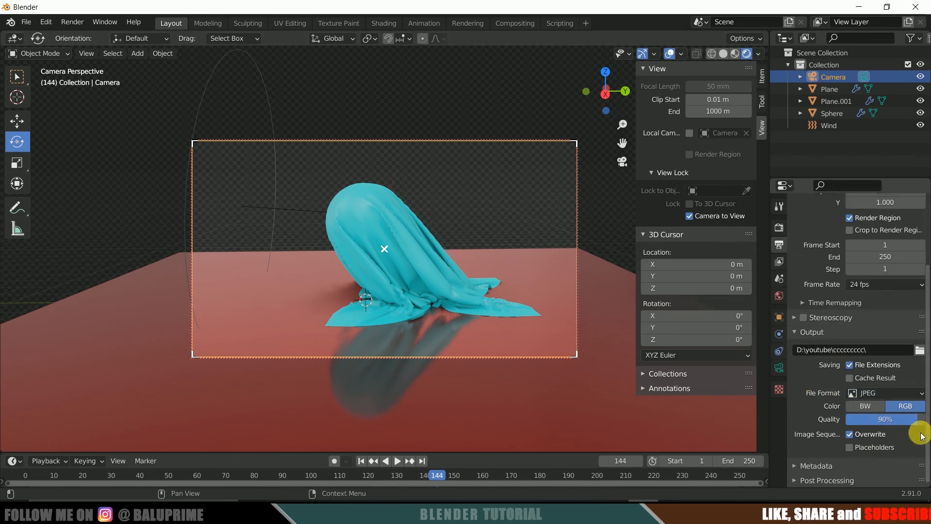
drag(907, 419, 926, 420)
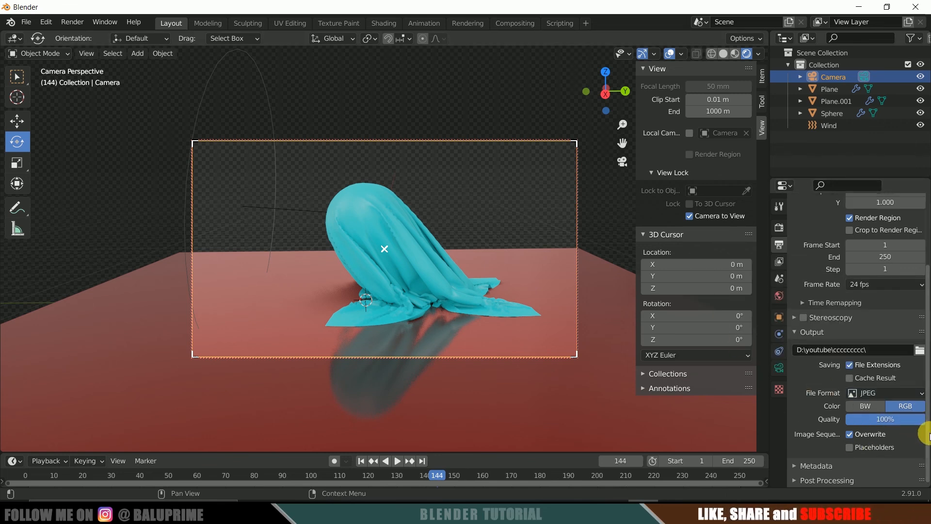
click(851, 436)
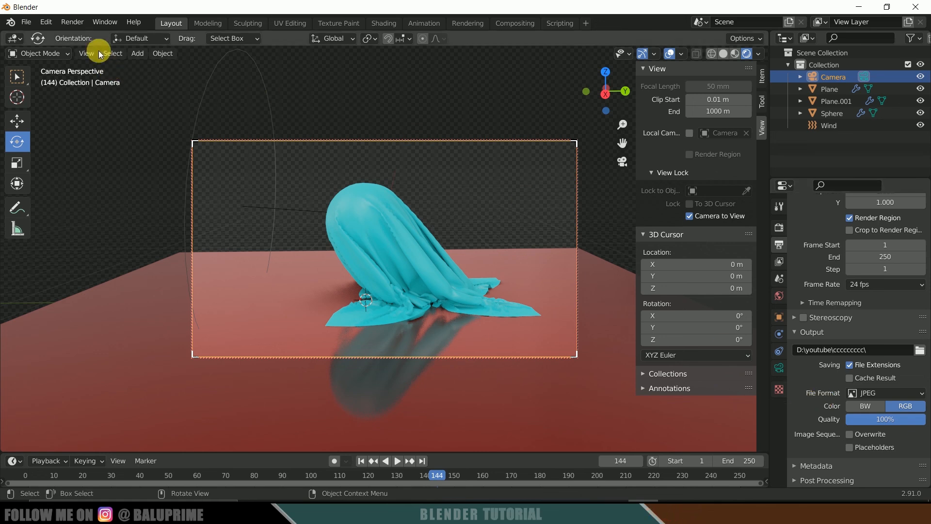
Step: Render the full cloth animation to the output folder
click(78, 24)
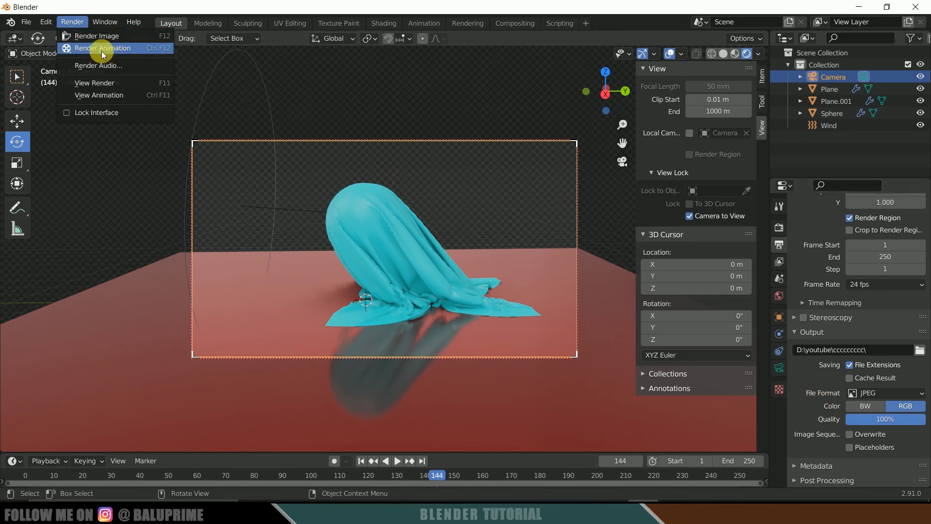
click(88, 47)
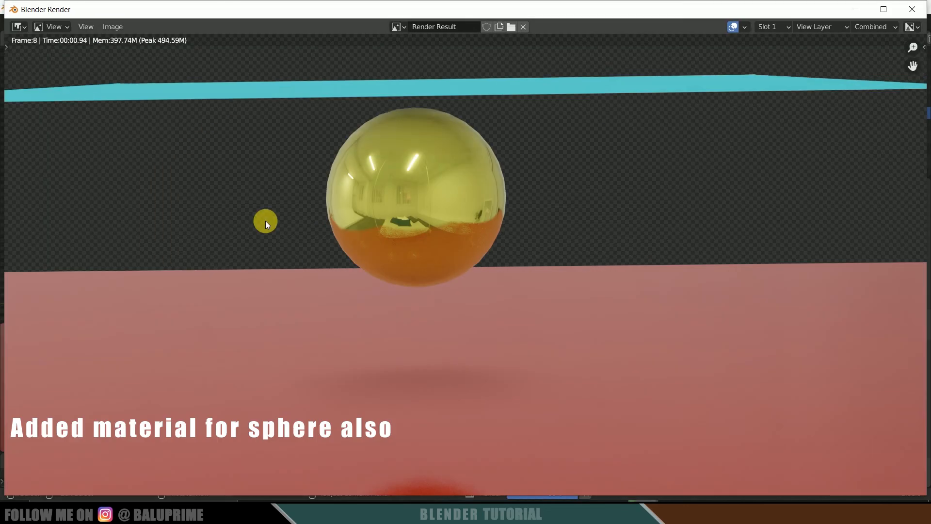